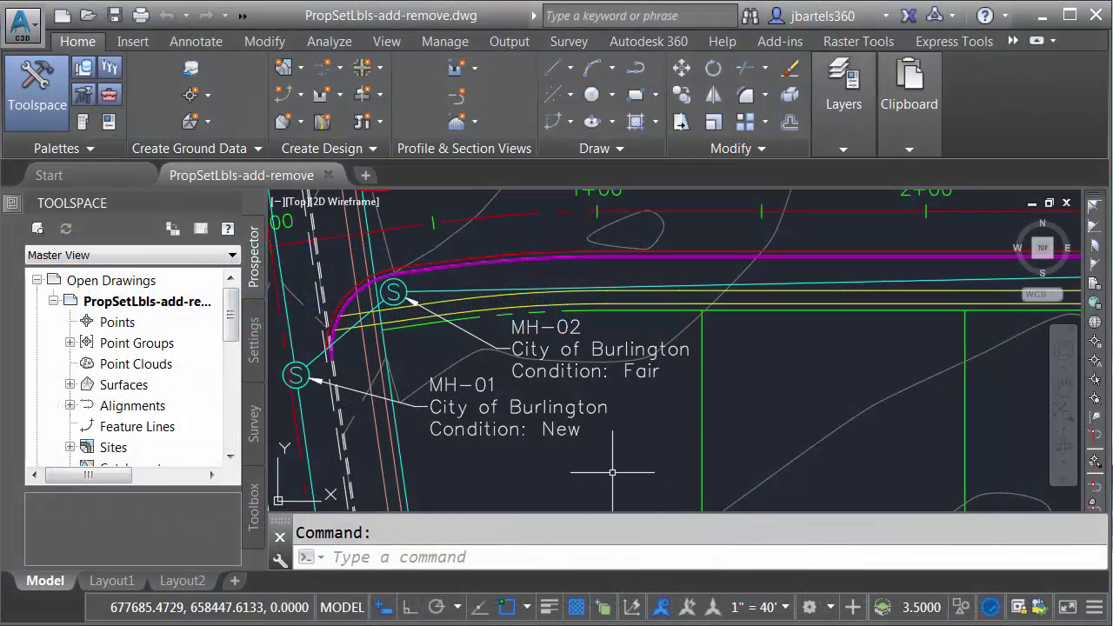
Inspect the MH-02 manhole's extended data and property sets
{"action": "scroll", "coordinate": [405, 345], "scroll_direction": "up", "scroll_amount": 2}
{"action": "middle_click_drag", "start_coordinate": [413, 353], "coordinate": [562, 360]}
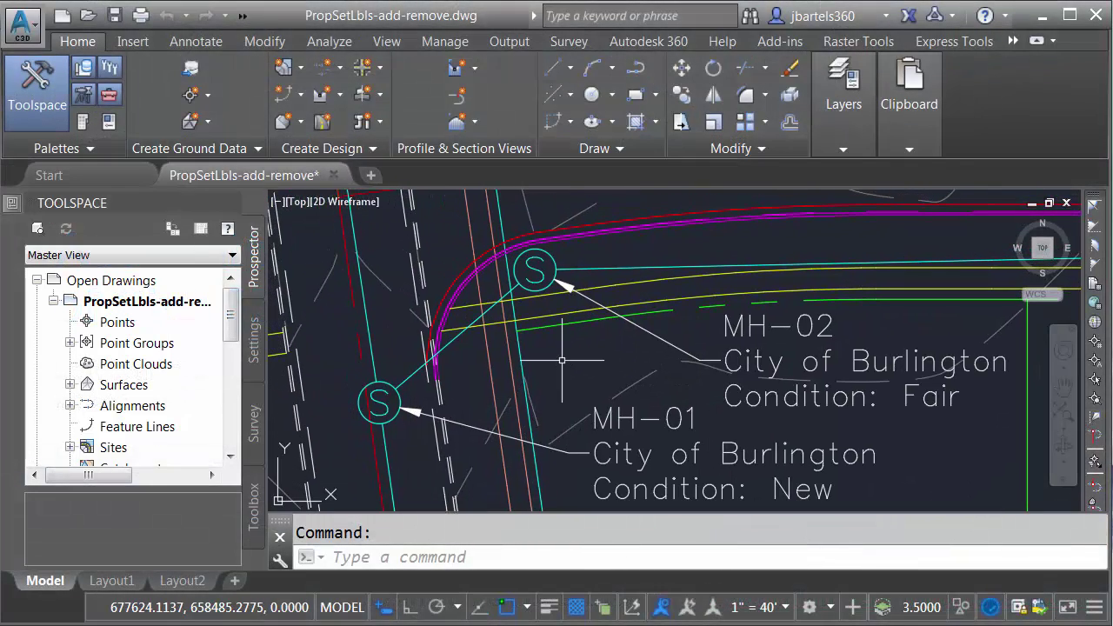
{"action": "mouse_move", "coordinate": [550, 256]}
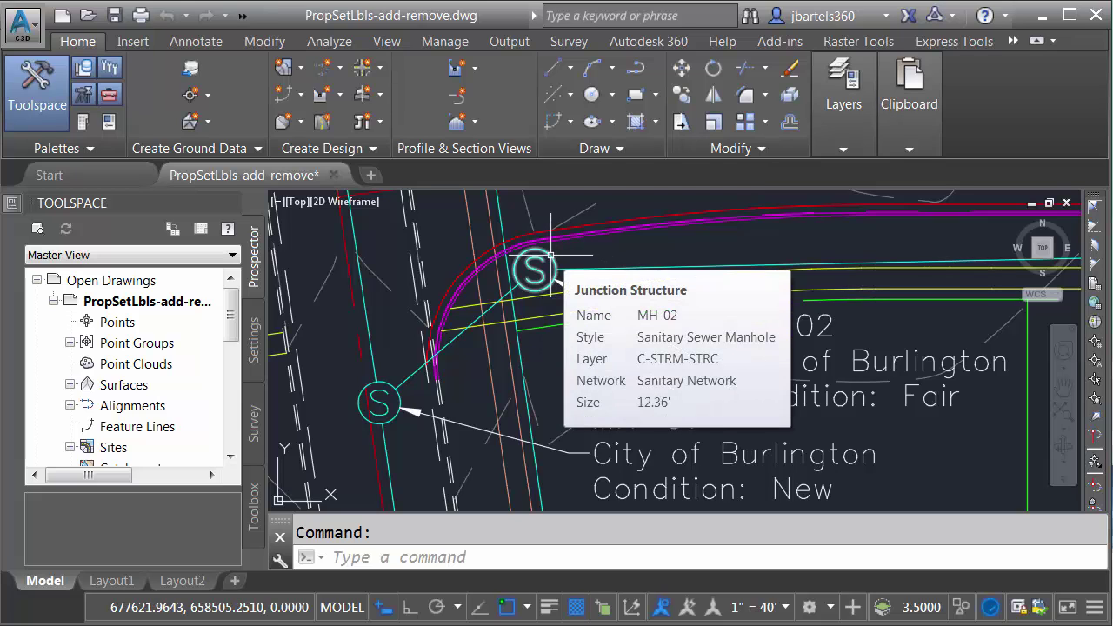
{"action": "left_click", "coordinate": [550, 256]}
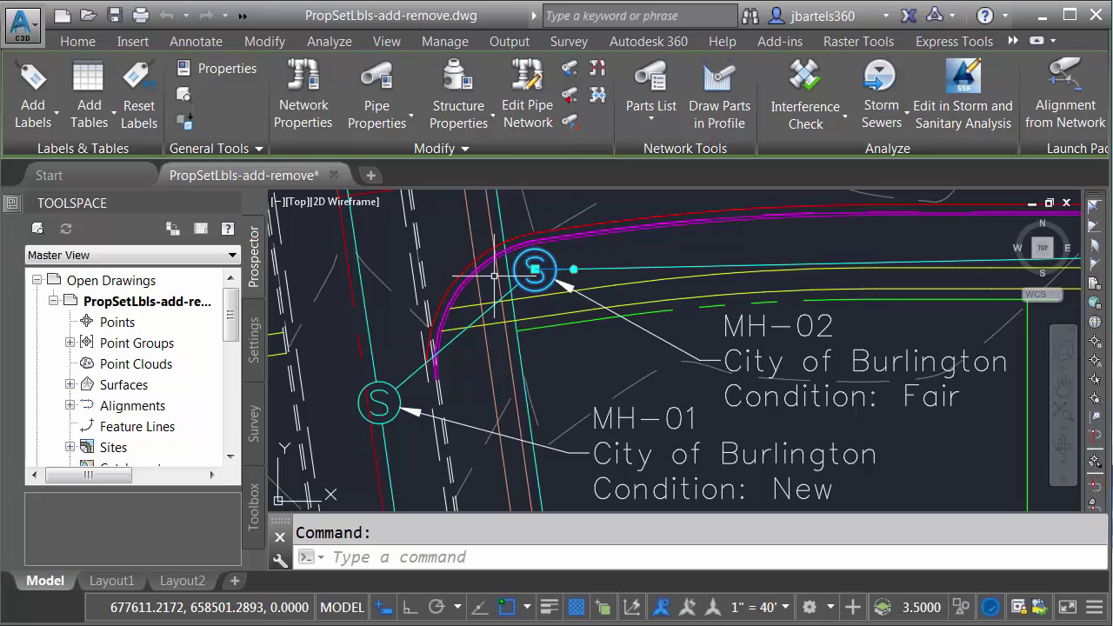
{"action": "mouse_move", "coordinate": [11, 206]}
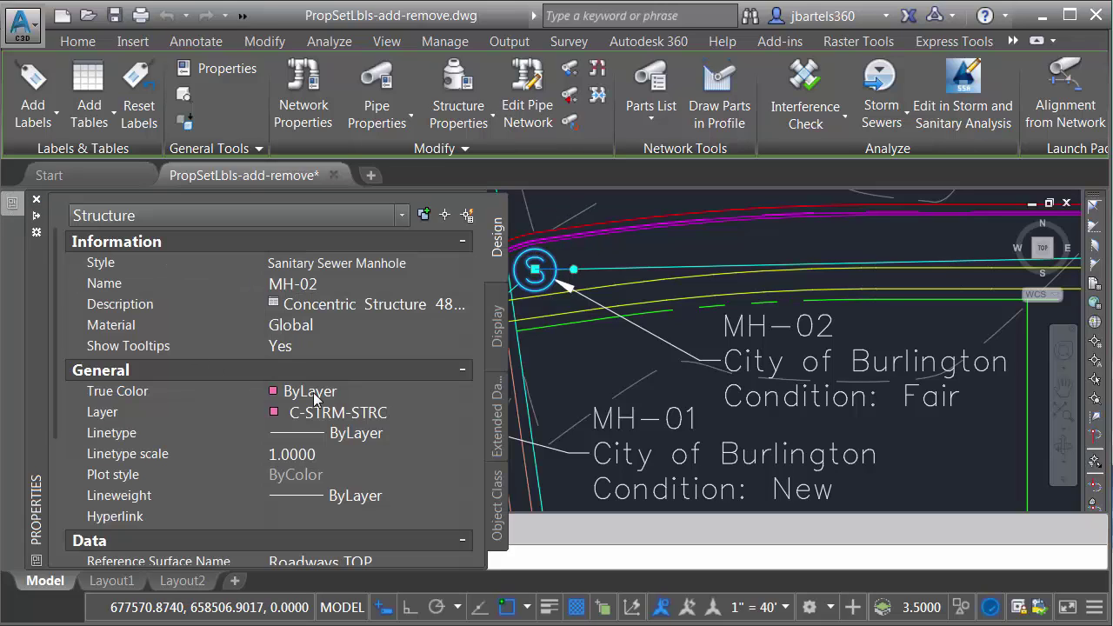
{"action": "left_click", "coordinate": [496, 422]}
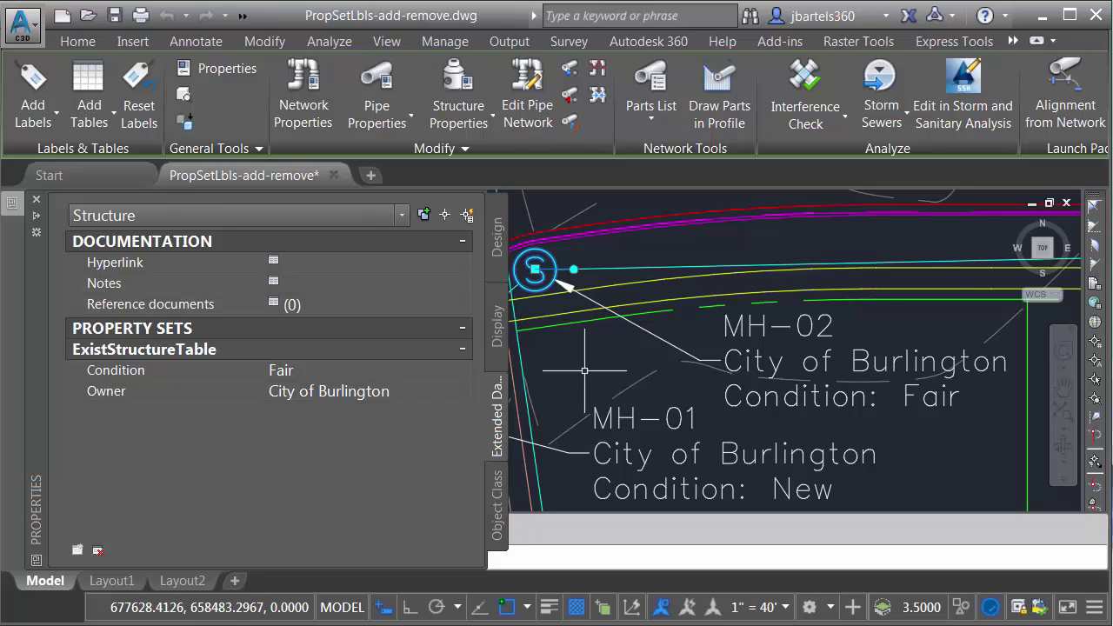
{"action": "key", "text": "Escape"}
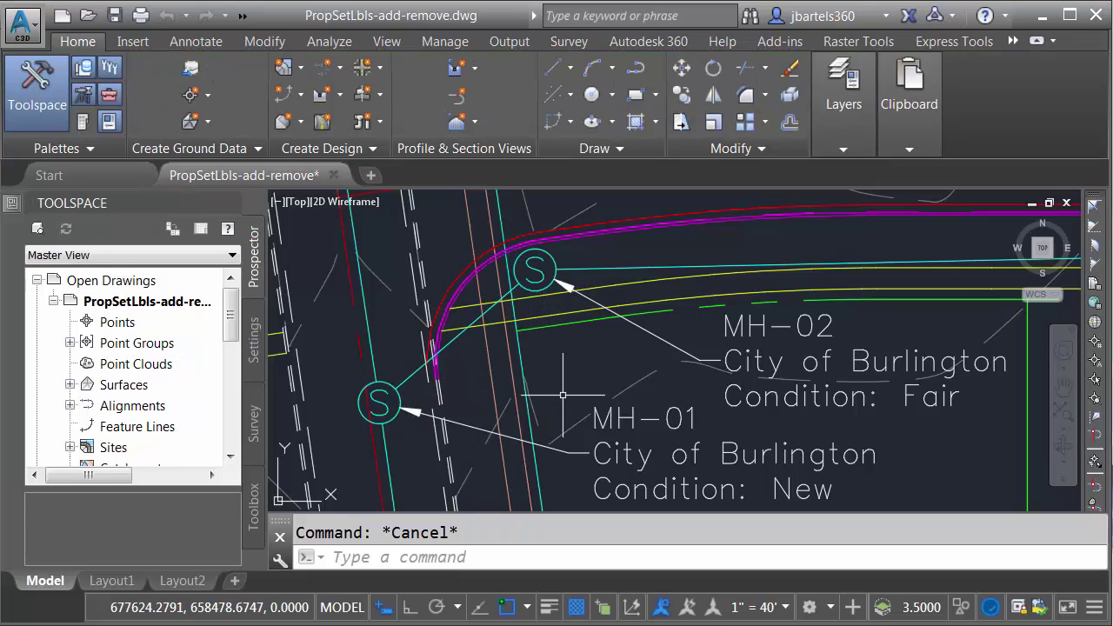
Move along the road to stations 6+00–9+00 and check the manhole near station 7+00's properties
{"action": "scroll", "coordinate": [564, 396], "scroll_direction": "down", "scroll_amount": 3}
{"action": "middle_click_drag", "start_coordinate": [907, 396], "coordinate": [476, 399]}
{"action": "middle_click_drag", "start_coordinate": [836, 404], "coordinate": [228, 407]}
{"action": "middle_click_drag", "start_coordinate": [780, 403], "coordinate": [328, 412]}
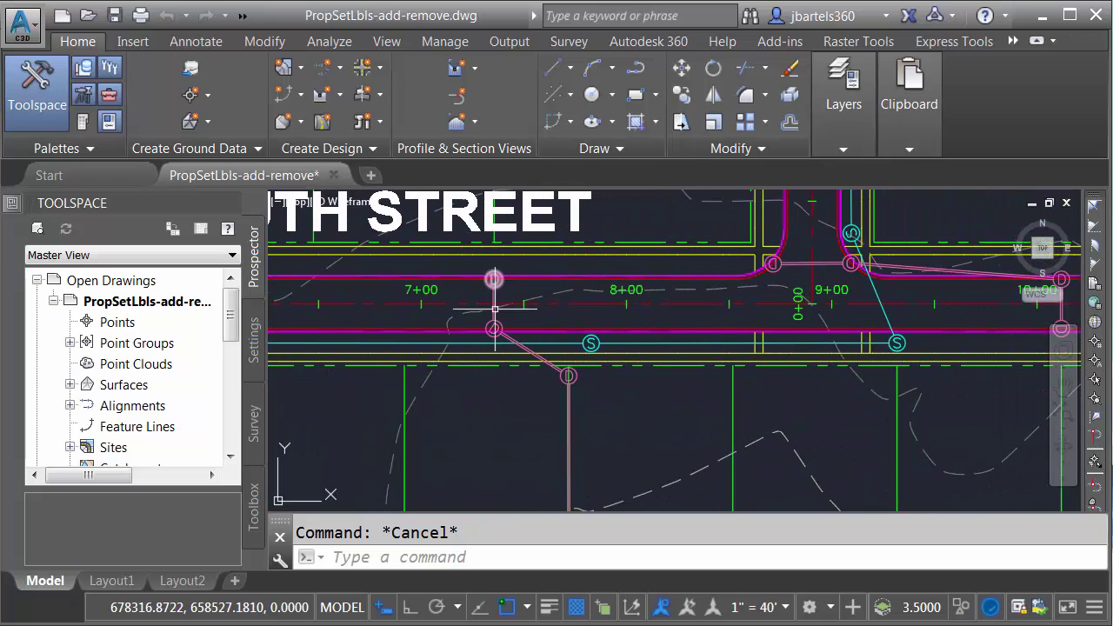
{"action": "scroll", "coordinate": [500, 280], "scroll_direction": "up", "scroll_amount": 4}
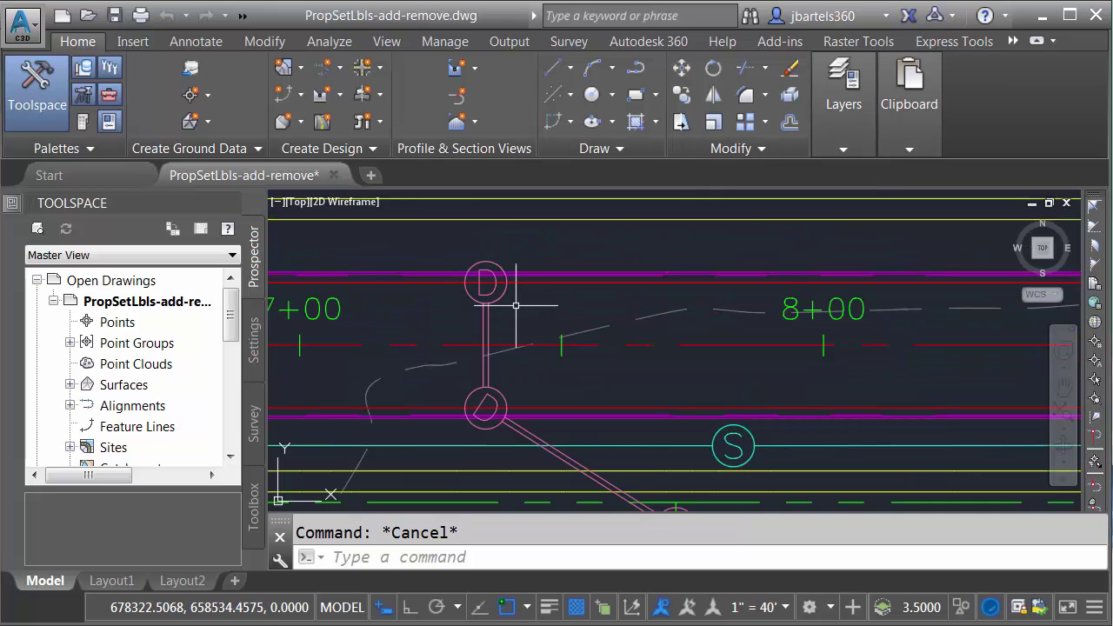
{"action": "left_click", "coordinate": [504, 287]}
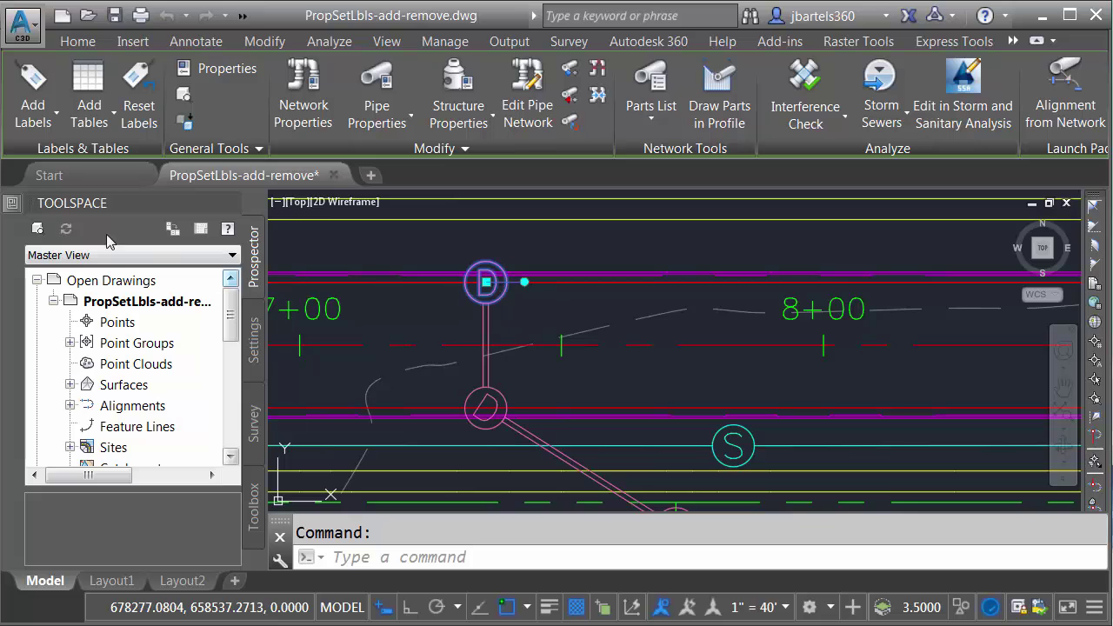
{"action": "key", "text": "ctrl+1"}
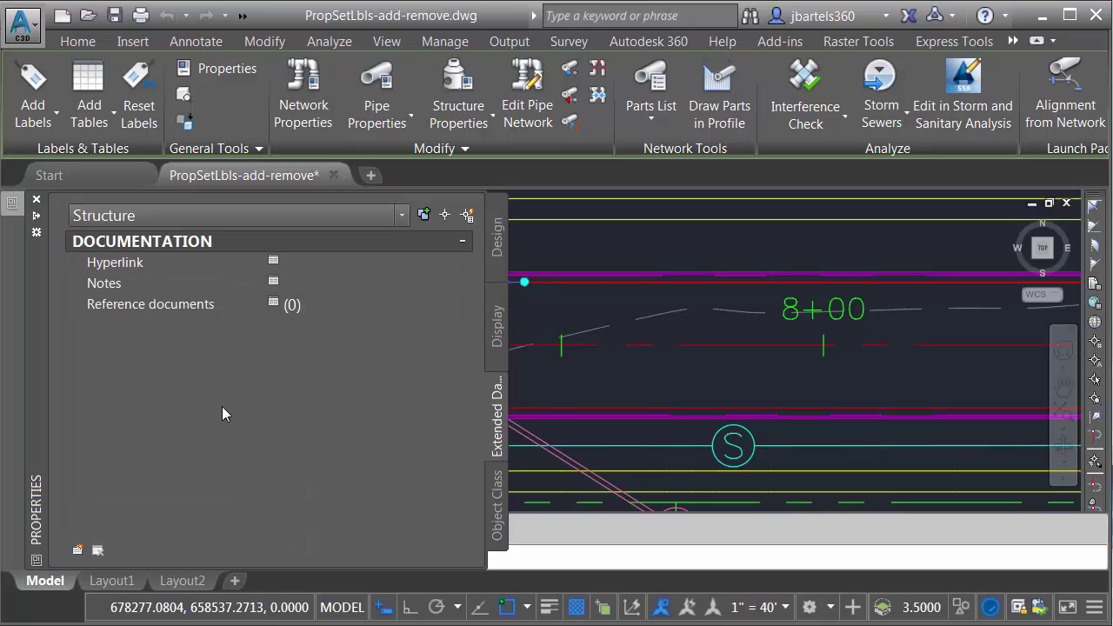
{"action": "key", "text": "ctrl+1"}
{"action": "key", "text": "Escape"}
Return to MH-01/MH-02 and review the ExistStructureTable definition settings without keeping changes
{"action": "scroll", "coordinate": [416, 364], "scroll_direction": "down", "scroll_amount": 4}
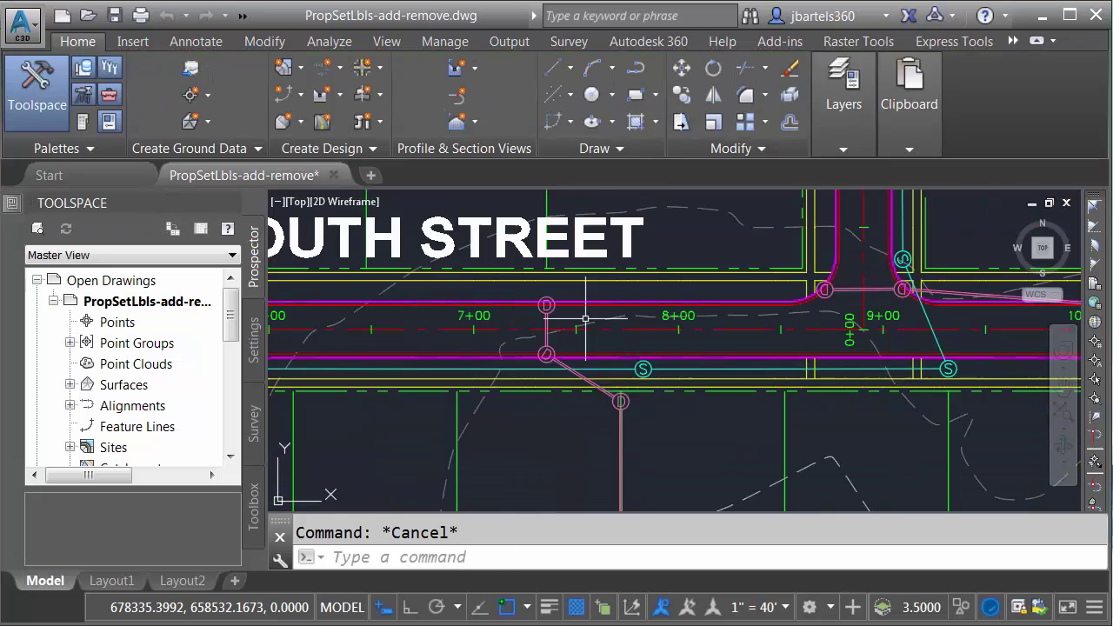
{"action": "middle_click_drag", "start_coordinate": [415, 364], "coordinate": [852, 362]}
{"action": "middle_click_drag", "start_coordinate": [373, 368], "coordinate": [581, 357]}
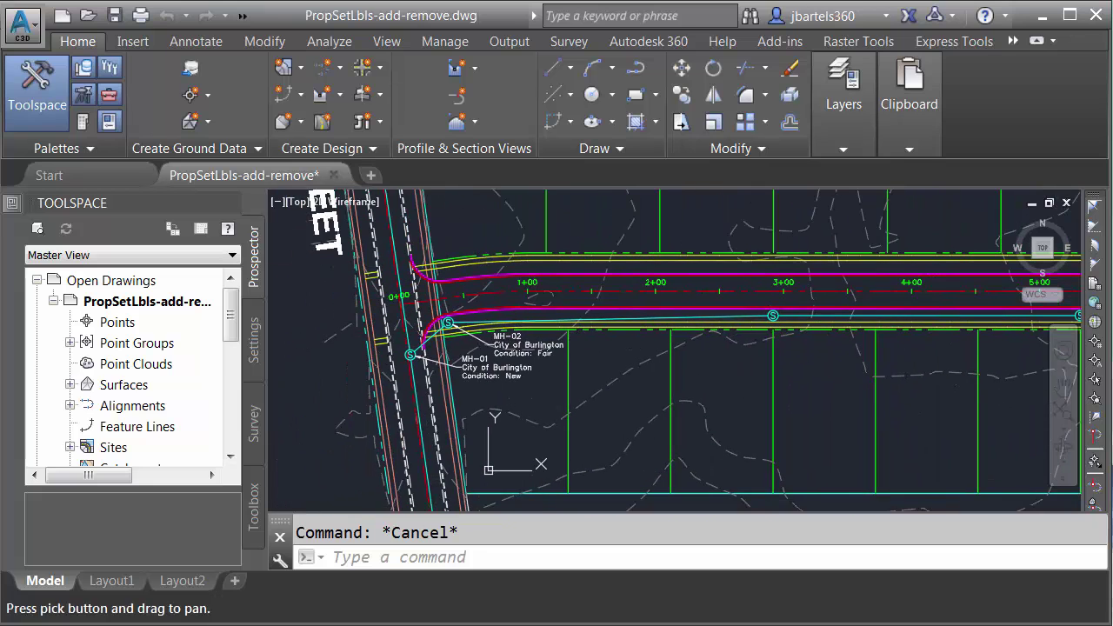
{"action": "scroll", "coordinate": [433, 348], "scroll_direction": "up", "scroll_amount": 6}
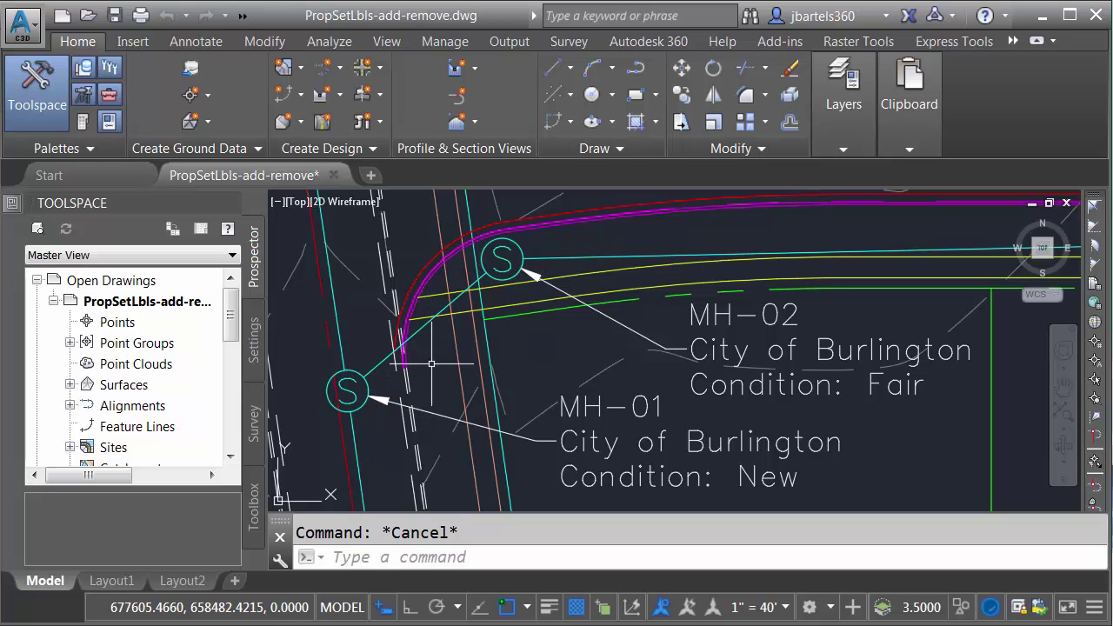
{"action": "left_click", "coordinate": [444, 44]}
{"action": "left_click", "coordinate": [948, 108]}
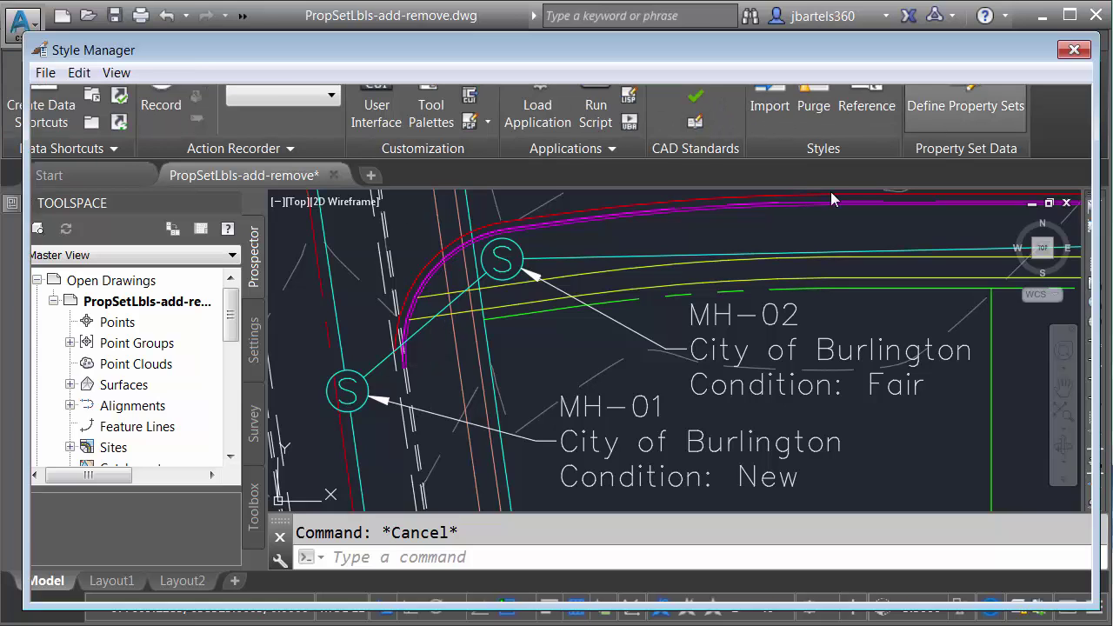
{"action": "left_click", "coordinate": [174, 181]}
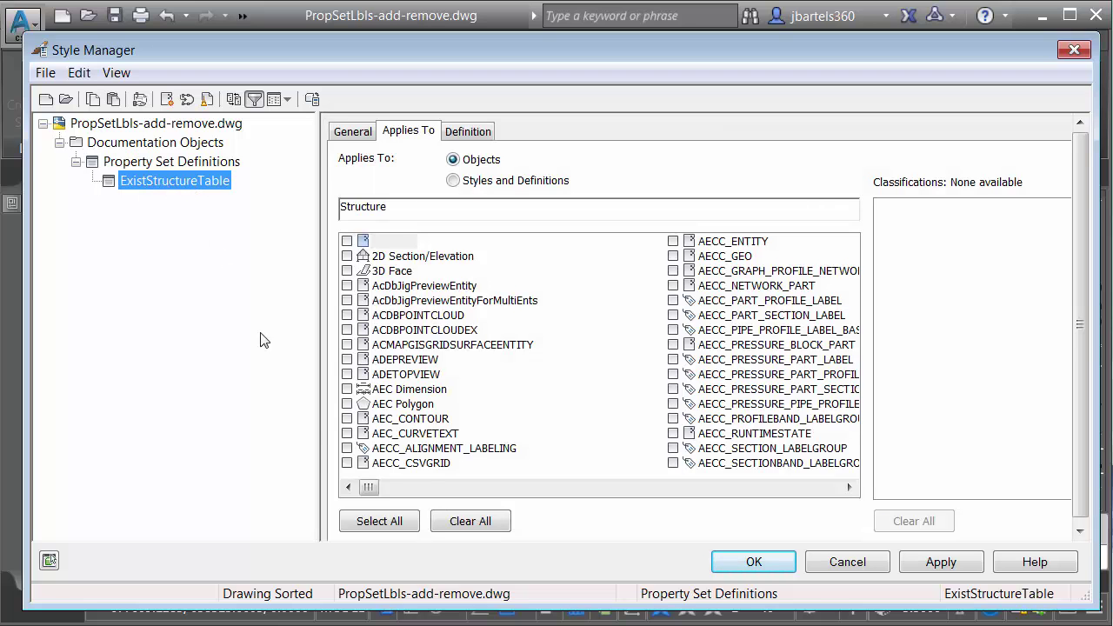
{"action": "left_click_drag", "start_coordinate": [369, 488], "coordinate": [677, 450]}
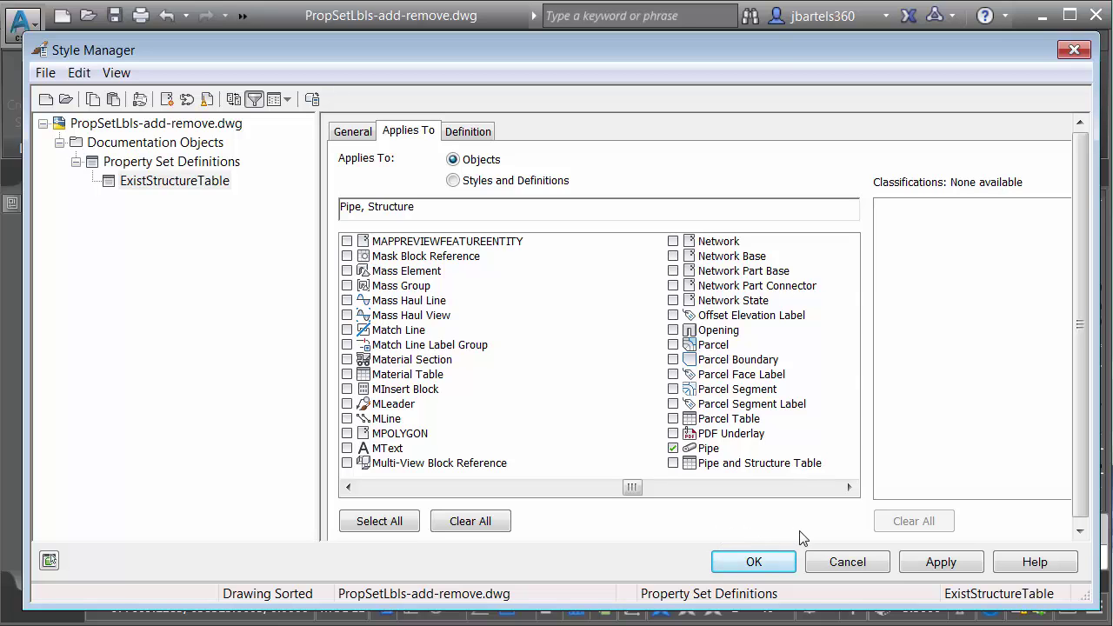
{"action": "left_click", "coordinate": [846, 563]}
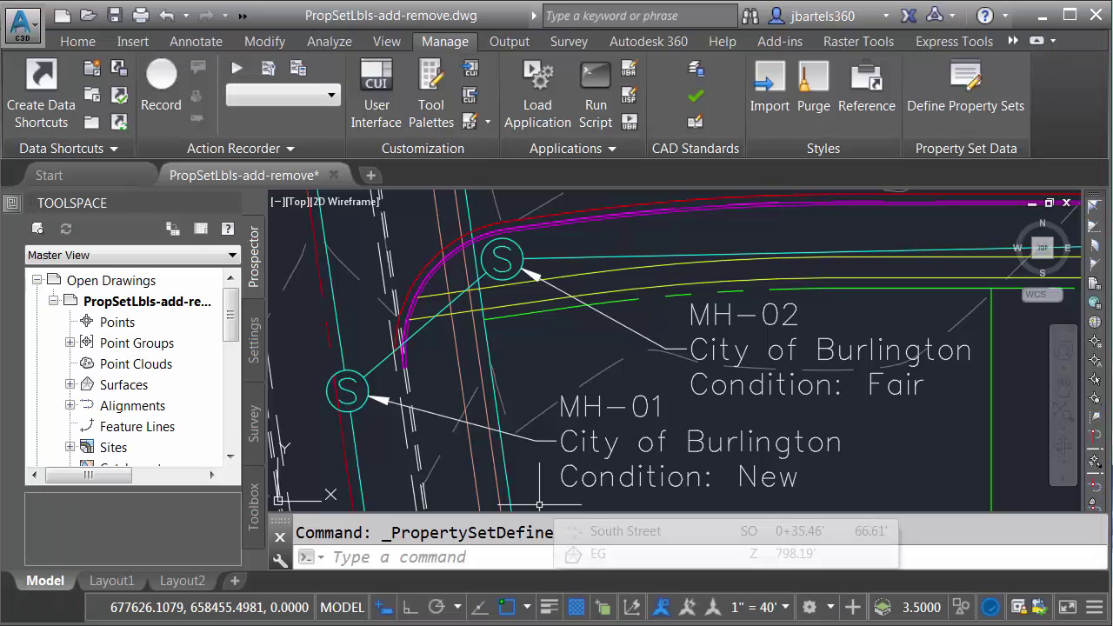
Run AECPSDAUTOATTACH and set it to on
{"action": "type", "text": "aec"}
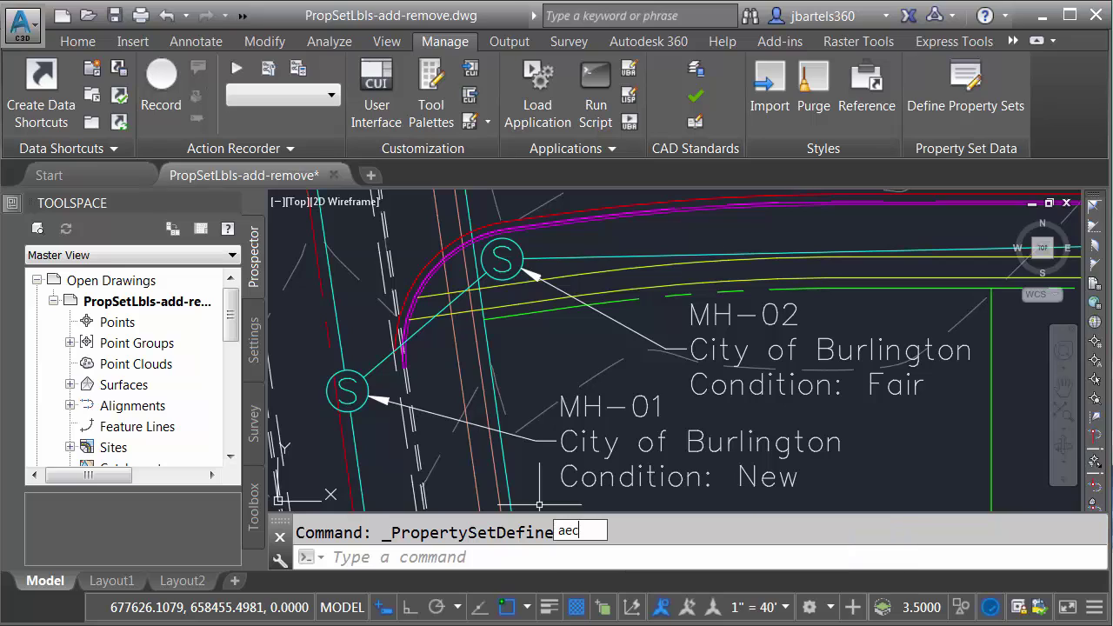
{"action": "type", "text": "pa"}
{"action": "key", "text": "BackSpace"}
{"action": "type", "text": "s"}
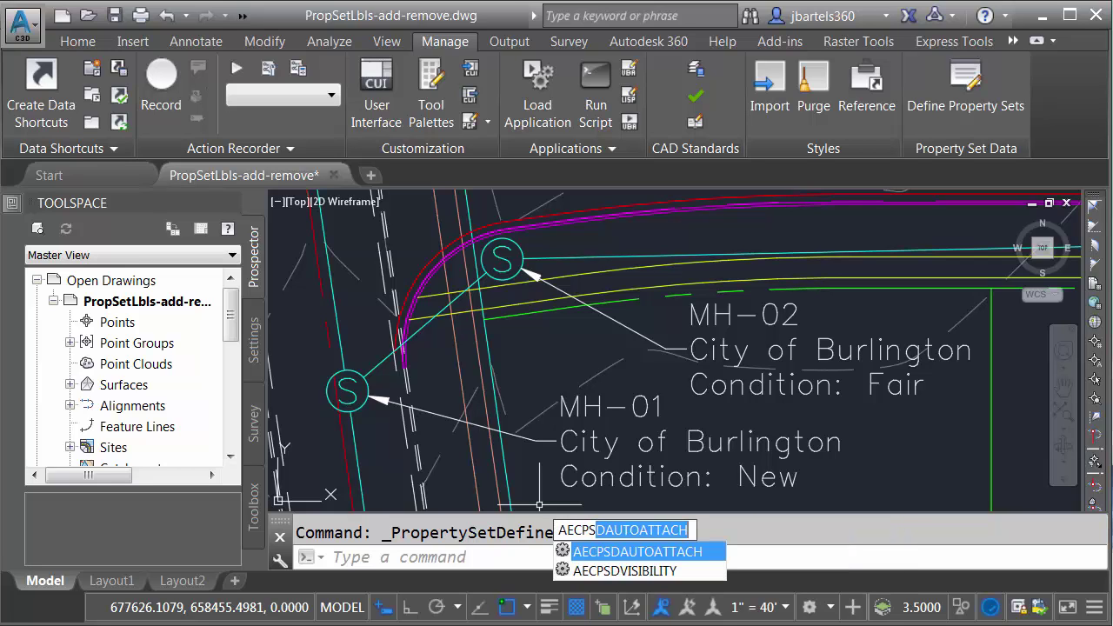
{"action": "key", "text": "Return"}
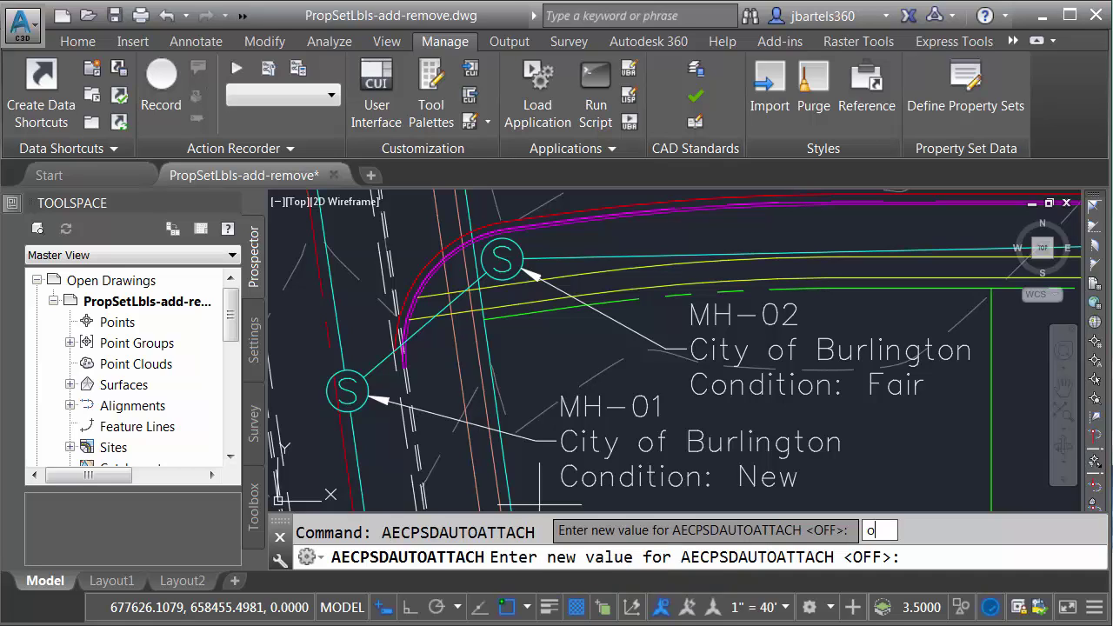
{"action": "type", "text": "on"}
{"action": "key", "text": "Return"}
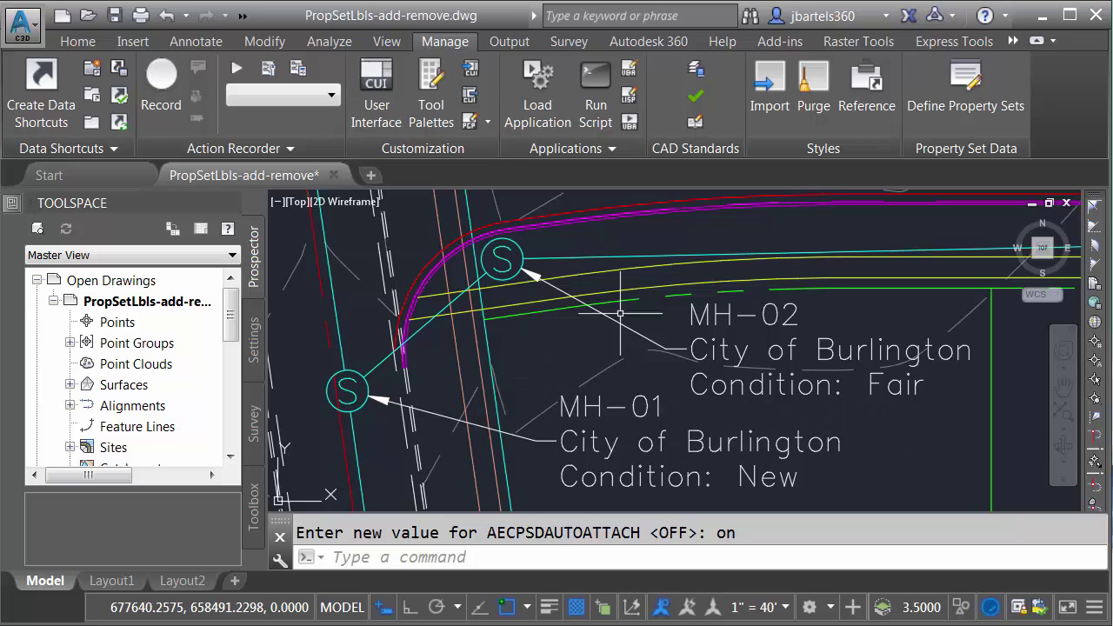
Add Pipe to ExistStructureTable's Applies To list so it covers Pipe and Structure, then save
{"action": "left_click", "coordinate": [929, 103]}
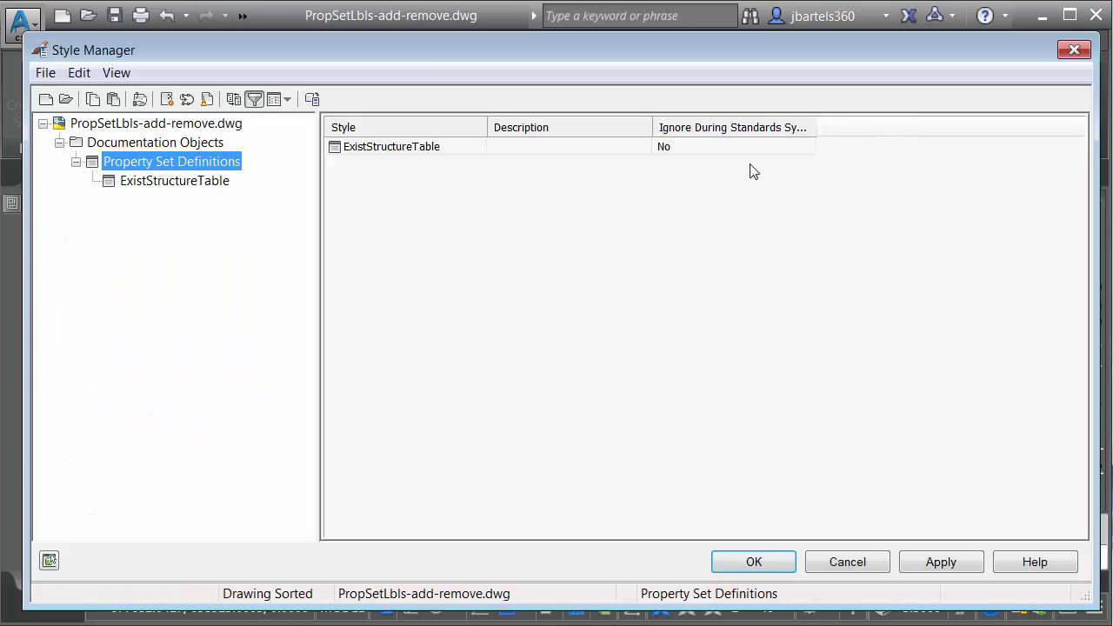
{"action": "left_click", "coordinate": [183, 180]}
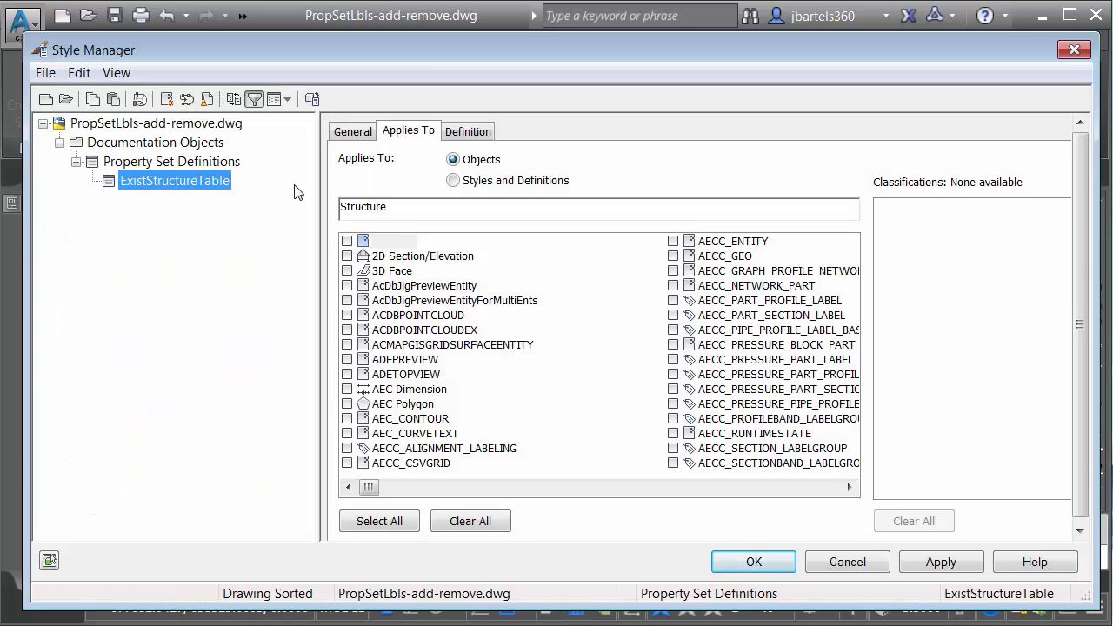
{"action": "left_click_drag", "start_coordinate": [369, 489], "coordinate": [639, 490]}
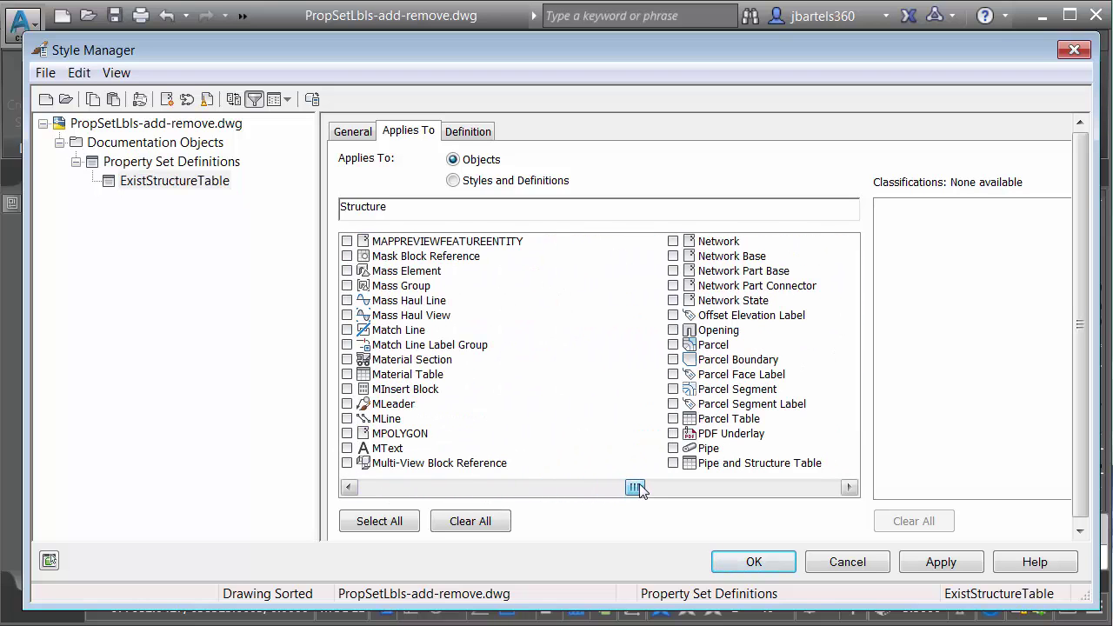
{"action": "left_click", "coordinate": [673, 449]}
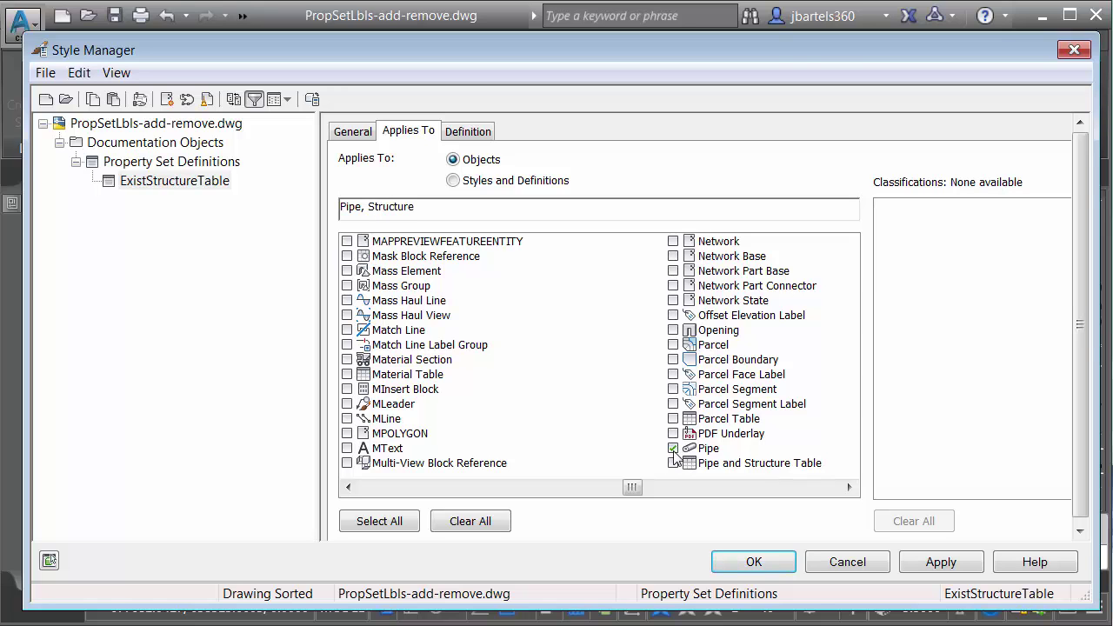
{"action": "left_click", "coordinate": [723, 556]}
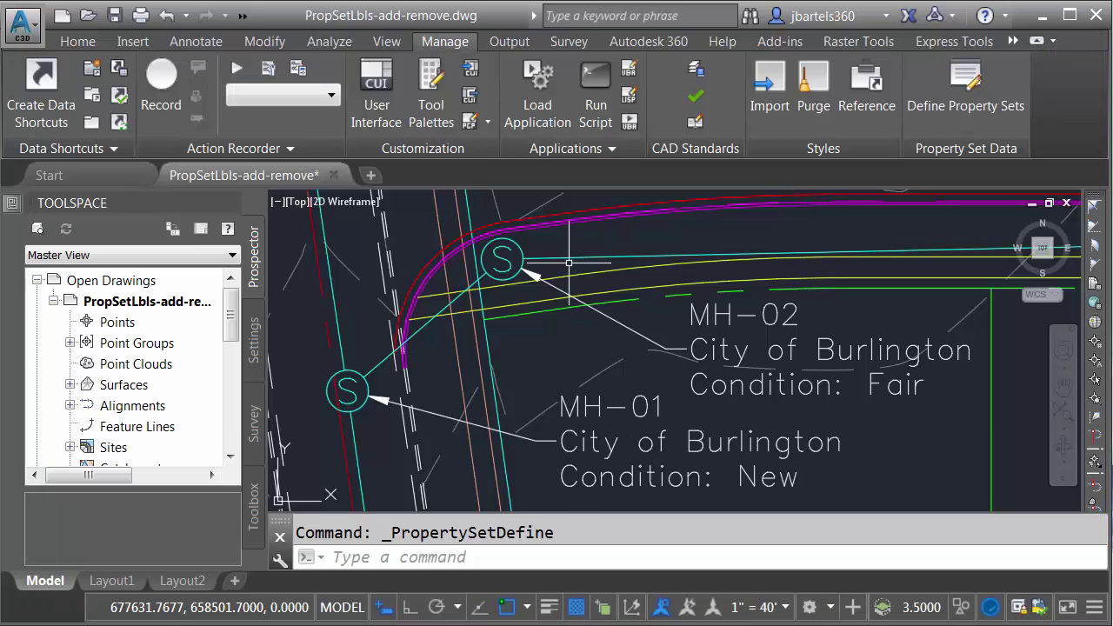
Inspect the properties of the pipe running east from MH-02
{"action": "left_click", "coordinate": [569, 259]}
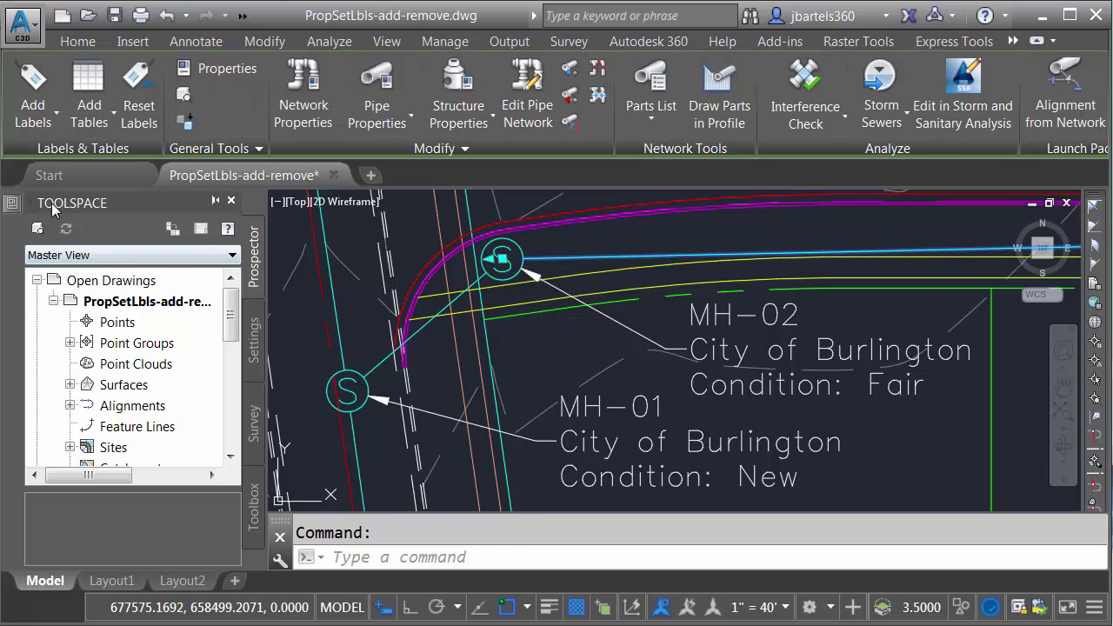
{"action": "key", "text": "ctrl+1"}
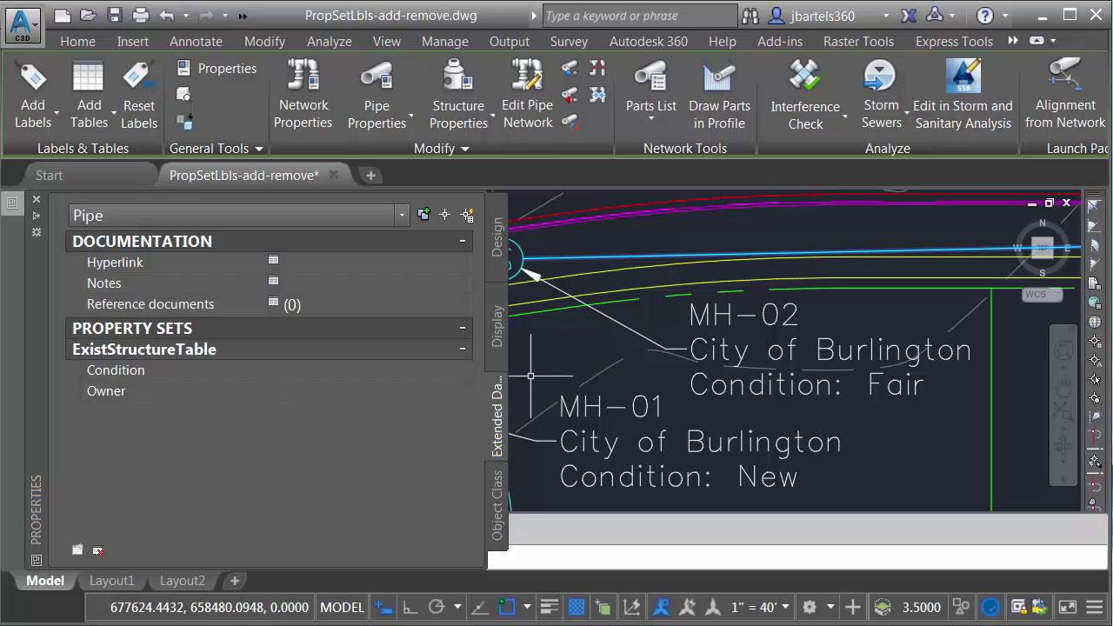
{"action": "key", "text": "Escape"}
{"action": "key", "text": "ctrl+1"}
Select manhole MH-02 and open the Sanitary Network editing tools
{"action": "scroll", "coordinate": [535, 372], "scroll_direction": "down", "scroll_amount": 2}
{"action": "middle_click_drag", "start_coordinate": [534, 373], "coordinate": [511, 414]}
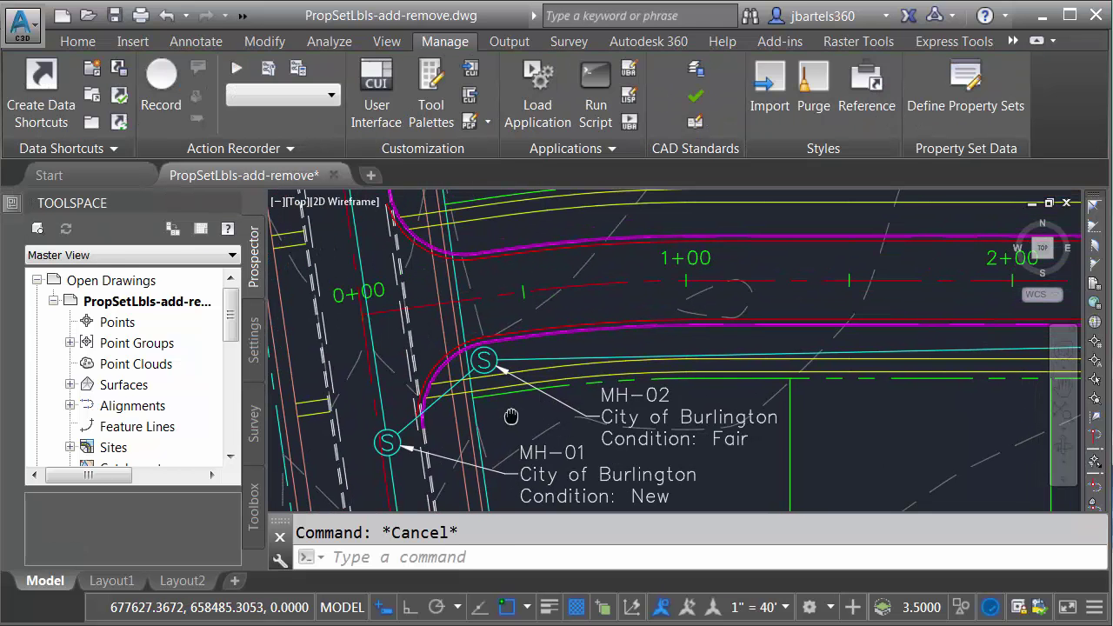
{"action": "left_click", "coordinate": [503, 353]}
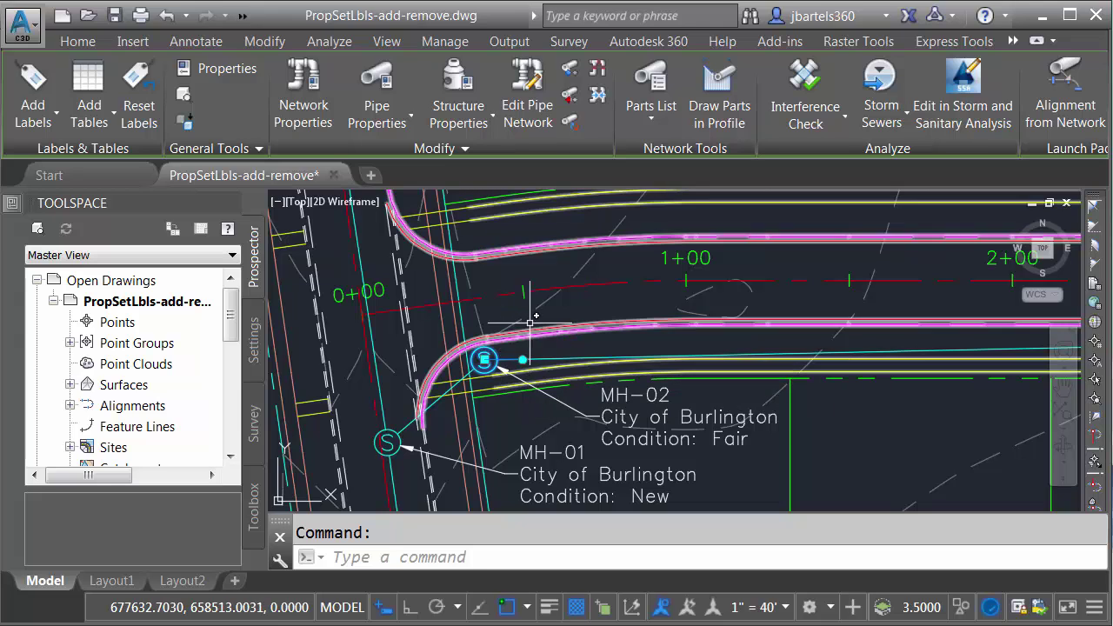
{"action": "left_click", "coordinate": [527, 109]}
Lay out two Concentric Structure 48 dia structures joined by a pipe north of MH-02
{"action": "left_click", "coordinate": [498, 69]}
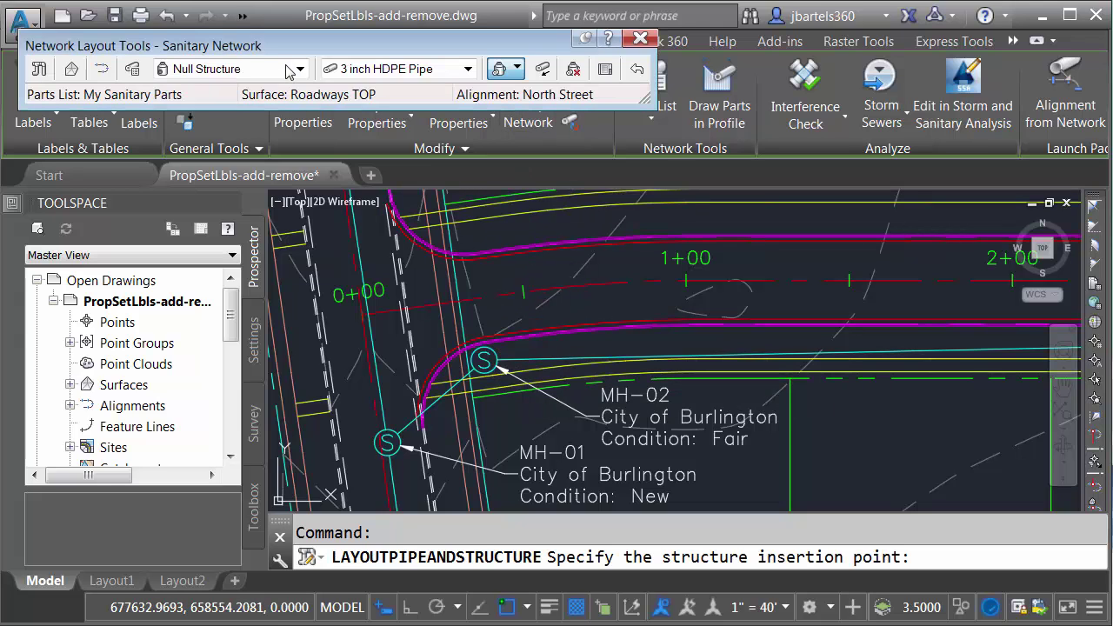
{"action": "left_click", "coordinate": [300, 68]}
{"action": "left_click", "coordinate": [164, 120]}
{"action": "left_click", "coordinate": [209, 136]}
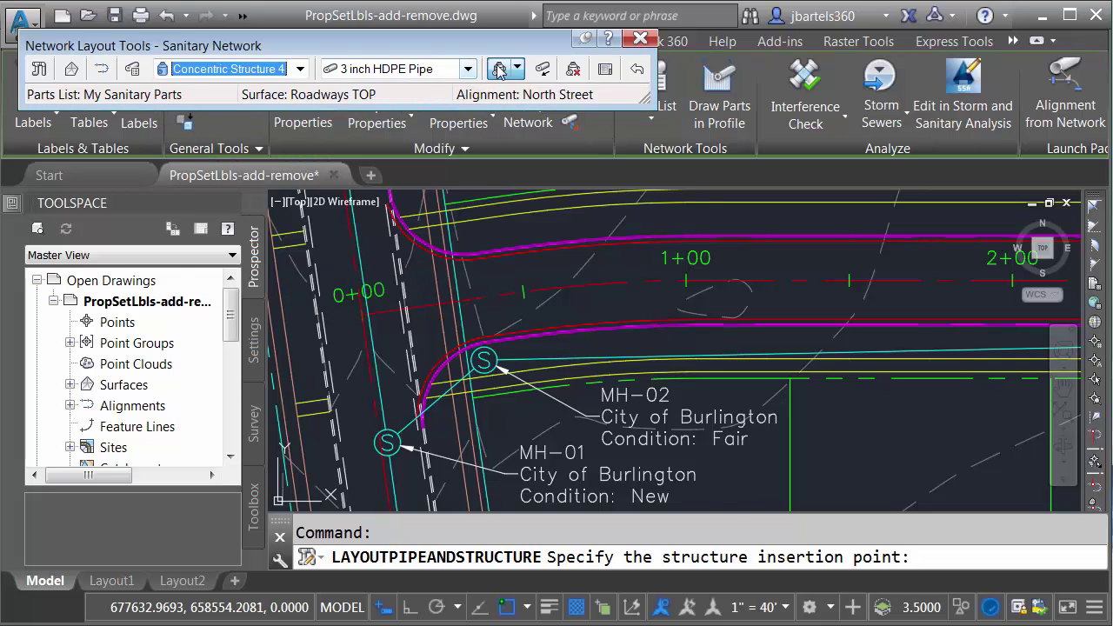
{"action": "left_click", "coordinate": [492, 311]}
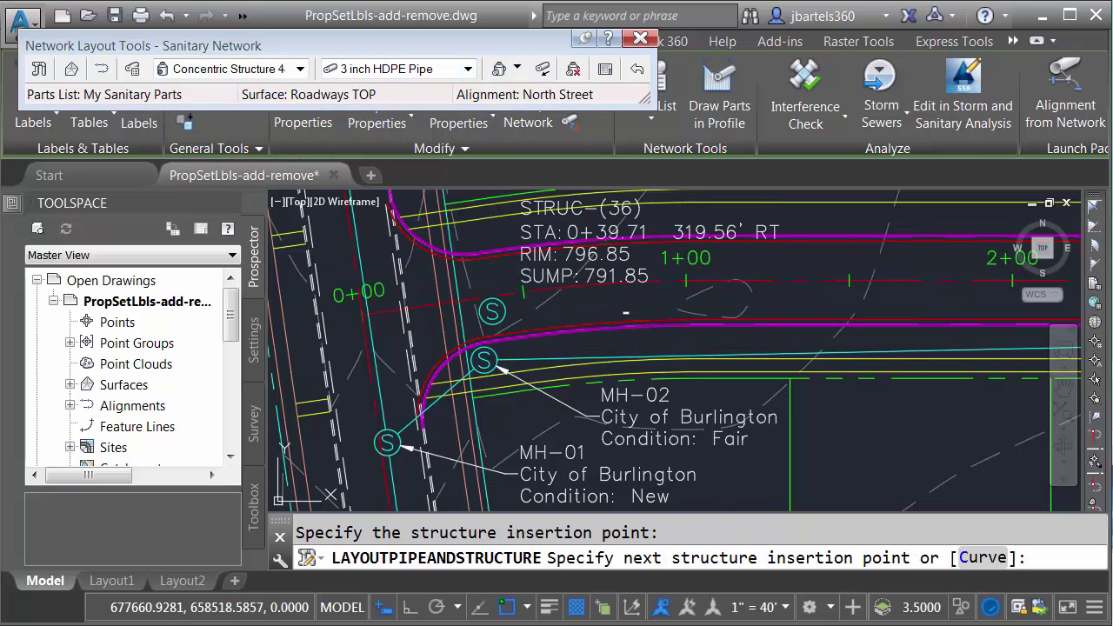
{"action": "left_click", "coordinate": [621, 306]}
{"action": "key", "text": "Escape"}
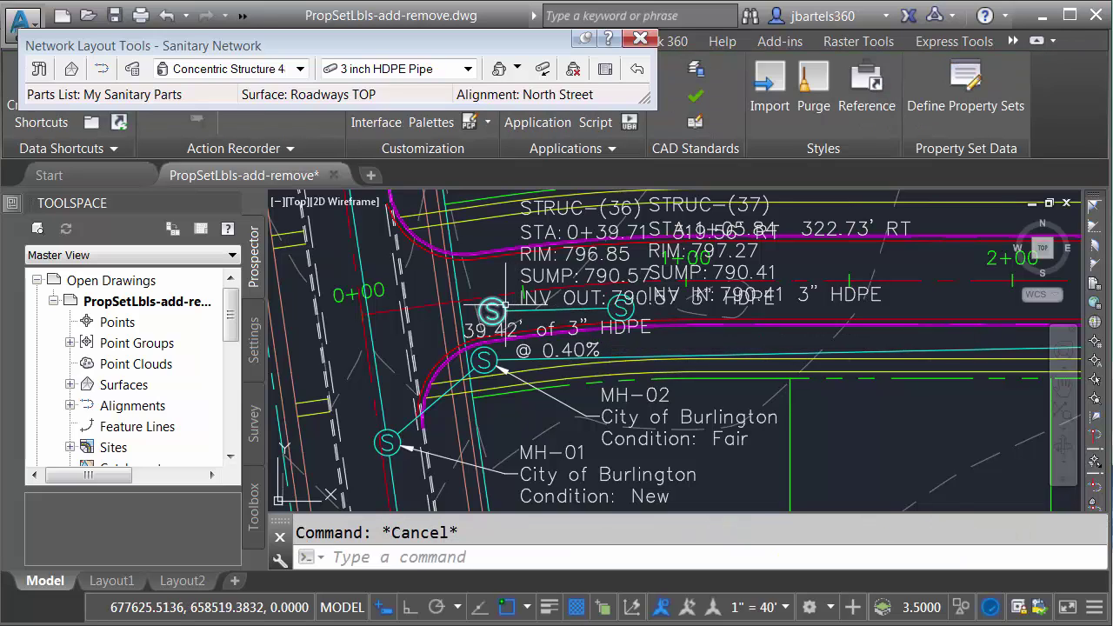
Check the property sets on the first new structure and the new 3" HDPE pipe
{"action": "left_click", "coordinate": [492, 312]}
{"action": "key", "text": "ctrl+1"}
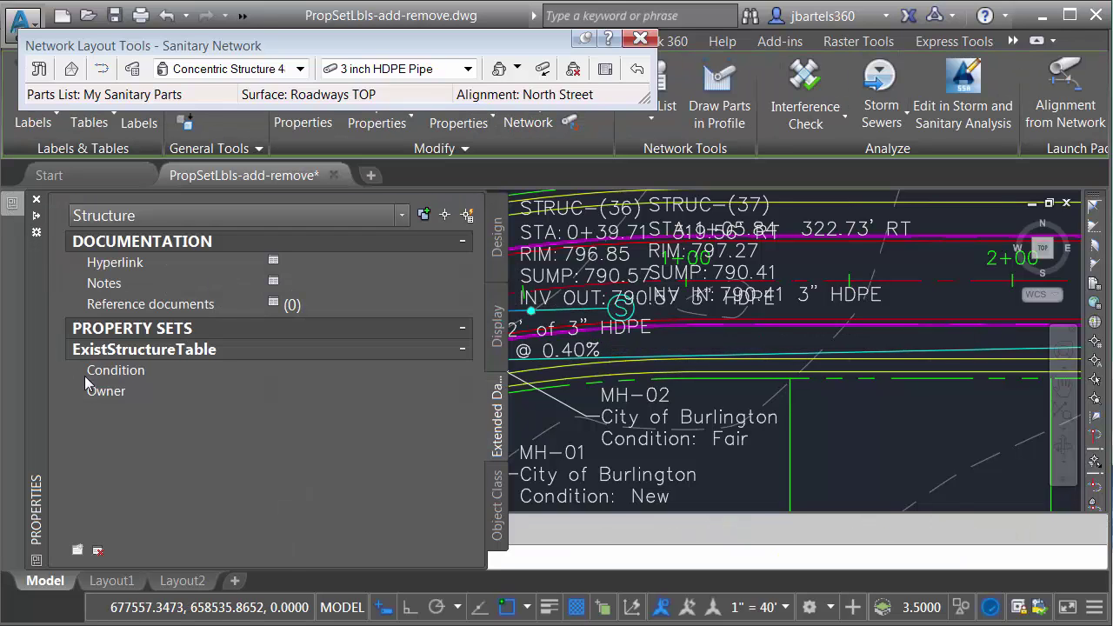
{"action": "key", "text": "Escape"}
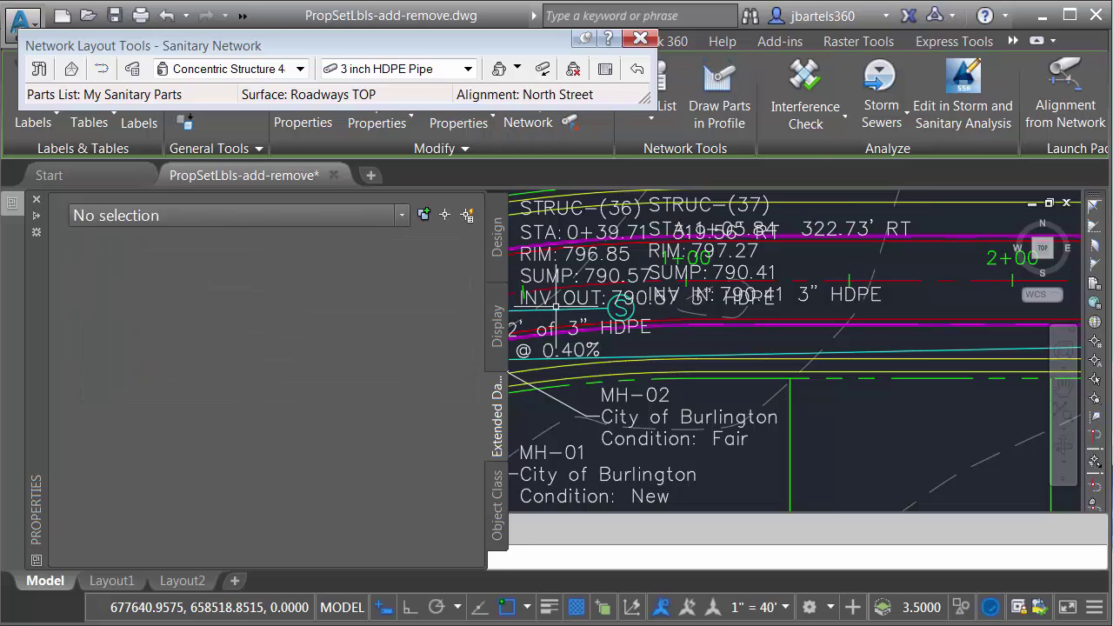
{"action": "key", "text": "ctrl+1"}
{"action": "left_click", "coordinate": [547, 311]}
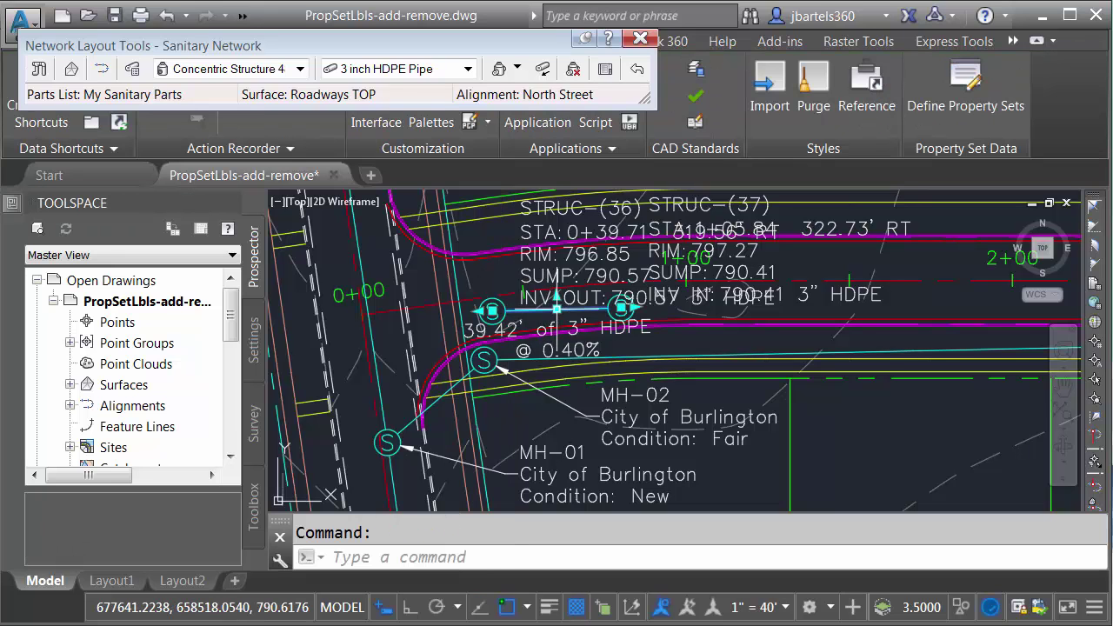
{"action": "key", "text": "ctrl+1"}
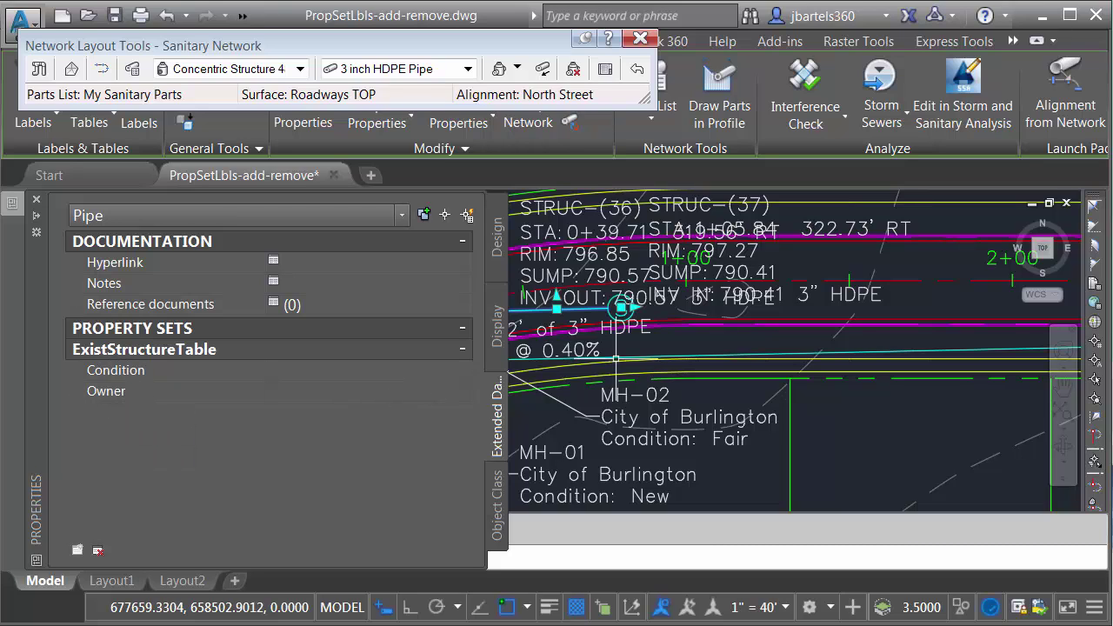
{"action": "key", "text": "ctrl+1"}
{"action": "key", "text": "Escape"}
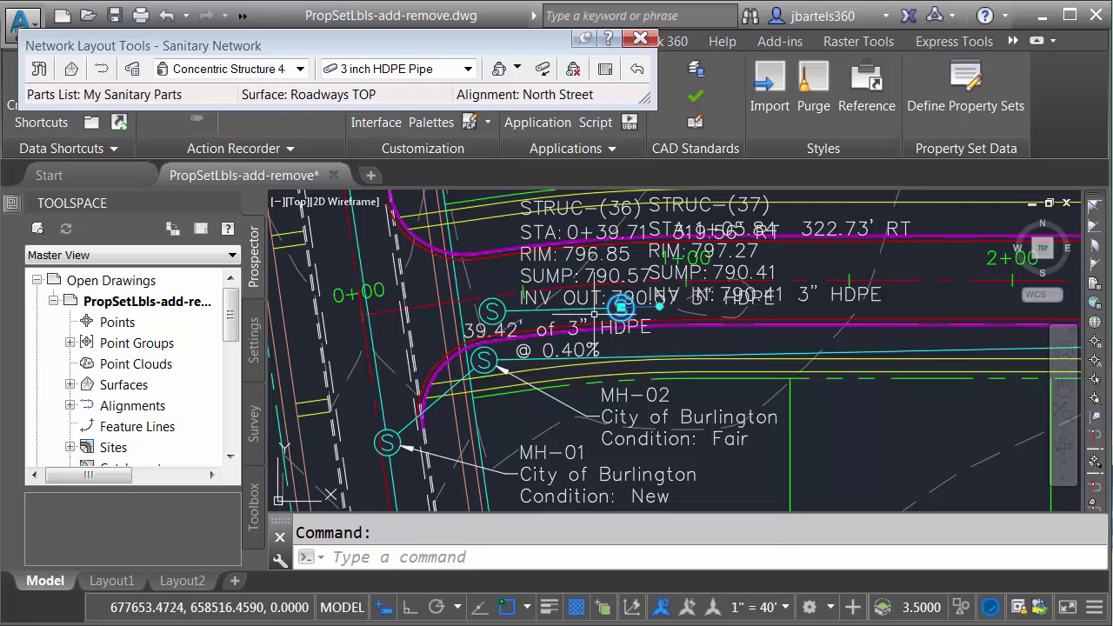
Delete the test pipe and structures and close the network layout tools
{"action": "left_click", "coordinate": [594, 311]}
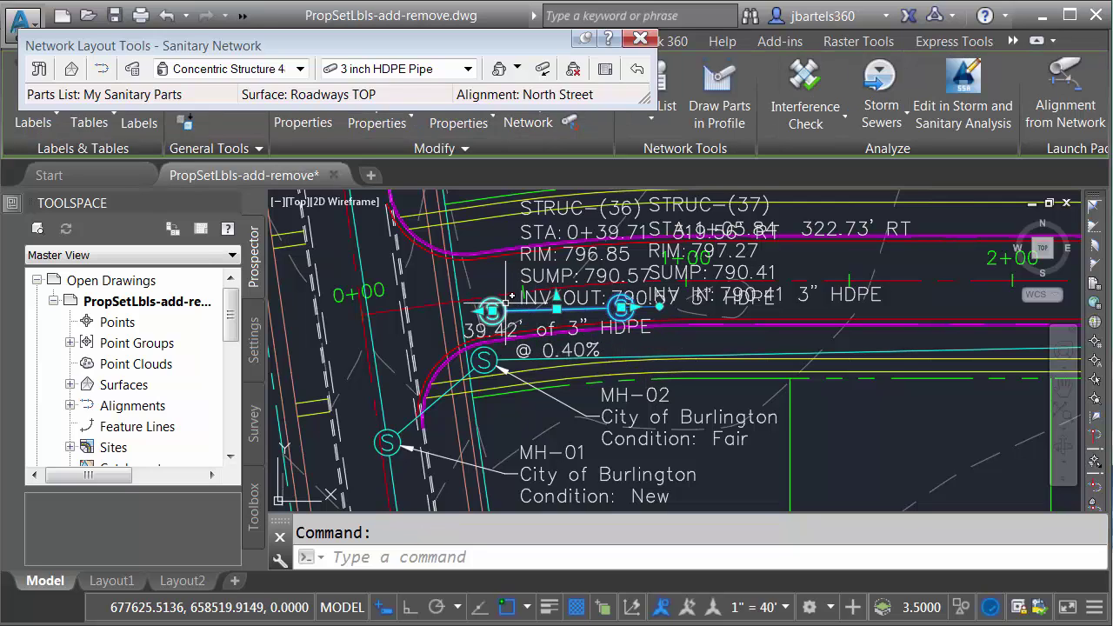
{"action": "key", "text": "Delete"}
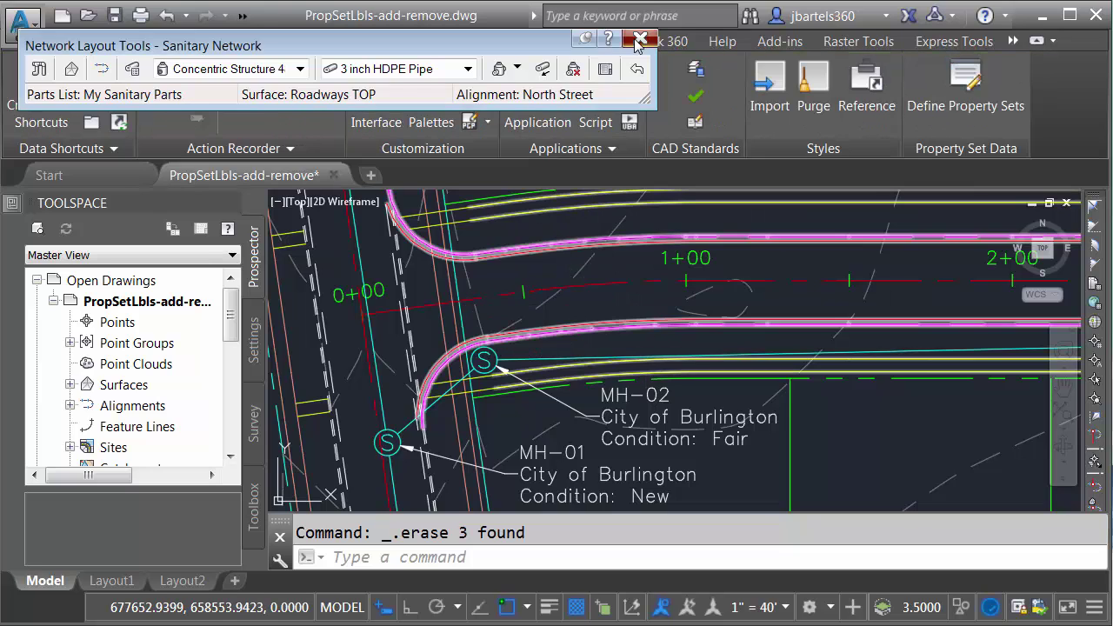
{"action": "left_click", "coordinate": [640, 40]}
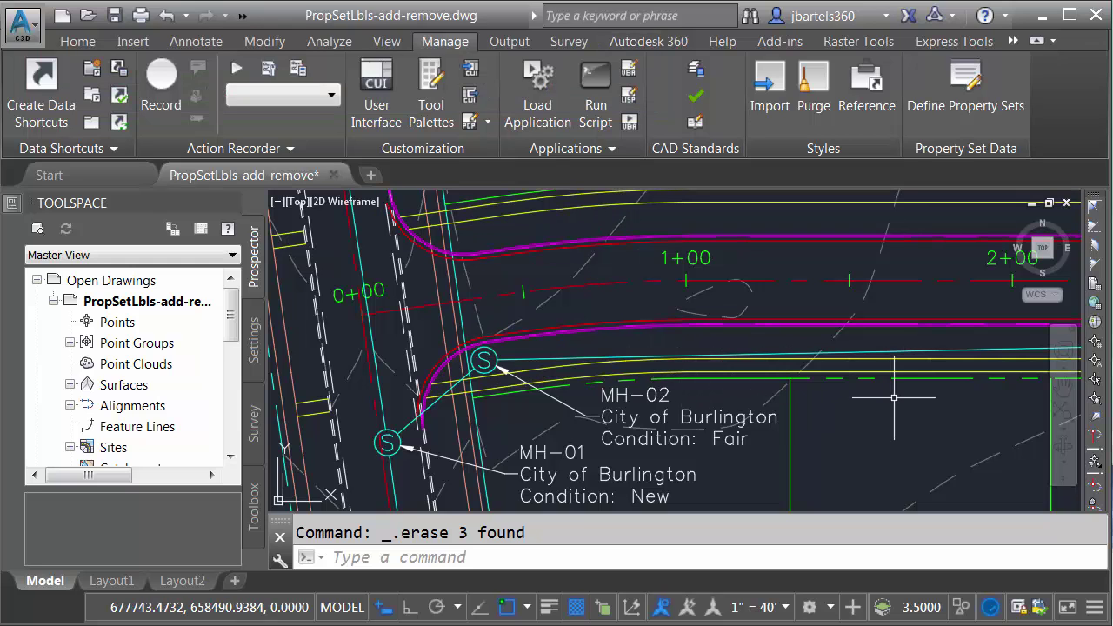
Bring South Street stations 7+00–9+00 into view and check the upper D manhole's property sets
{"action": "mouse_move", "coordinate": [889, 397]}
{"action": "middle_mouse_down"}
{"action": "mouse_move", "coordinate": [736, 385]}
{"action": "mouse_move", "coordinate": [631, 403]}
{"action": "mouse_move", "coordinate": [506, 402]}
{"action": "middle_mouse_up"}
{"action": "scroll", "coordinate": [632, 403], "scroll_direction": "down", "scroll_amount": 2}
{"action": "middle_click_drag", "start_coordinate": [780, 409], "coordinate": [418, 405]}
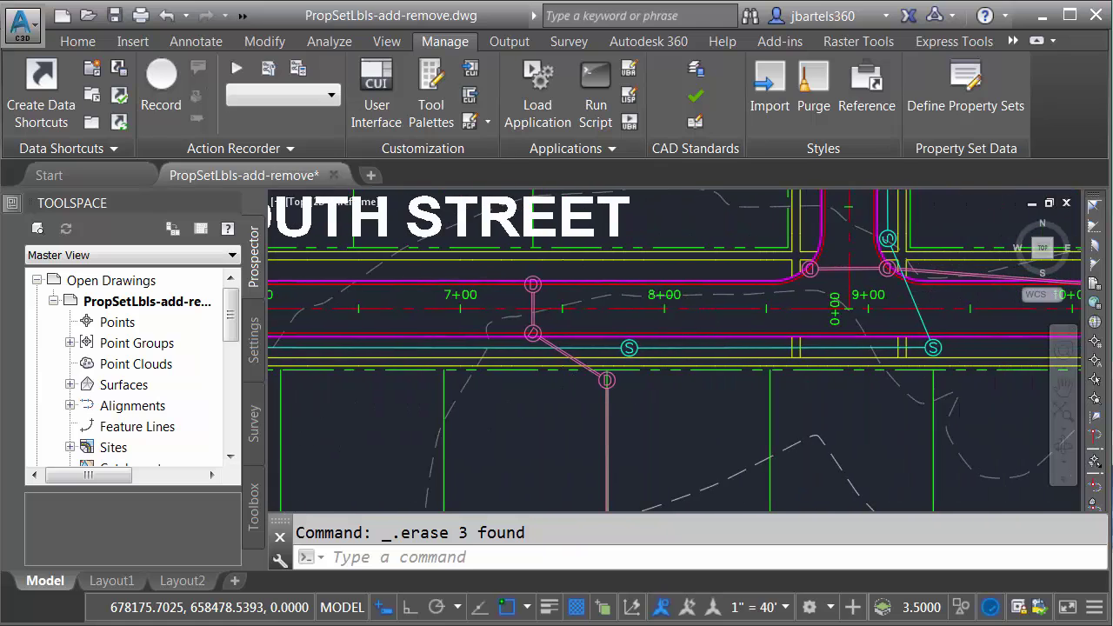
{"action": "scroll", "coordinate": [550, 304], "scroll_direction": "up", "scroll_amount": 4}
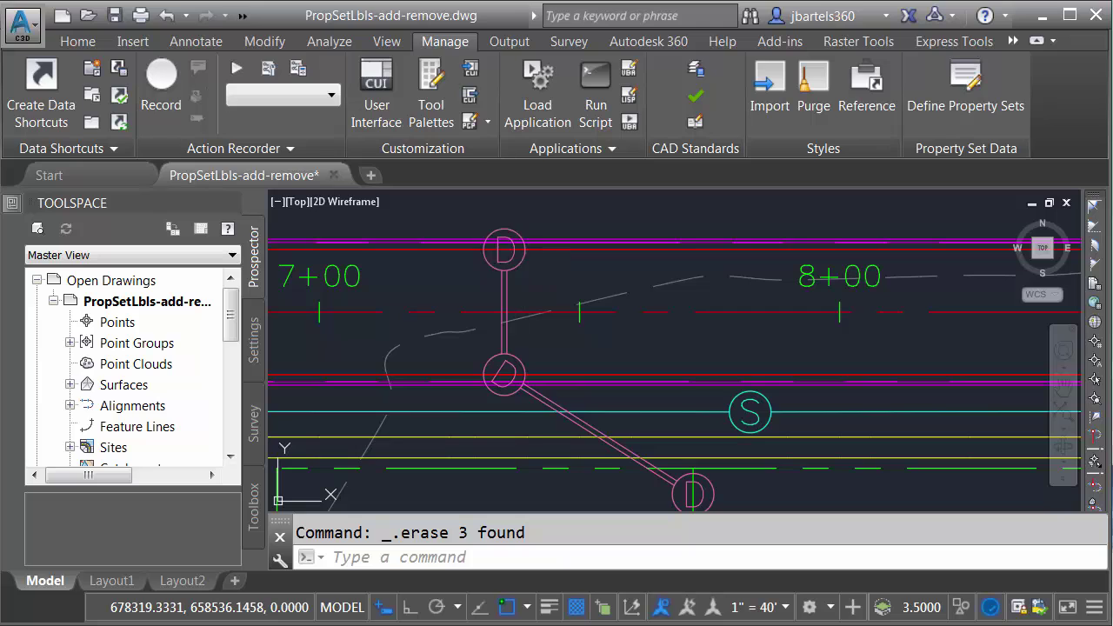
{"action": "left_click", "coordinate": [504, 251]}
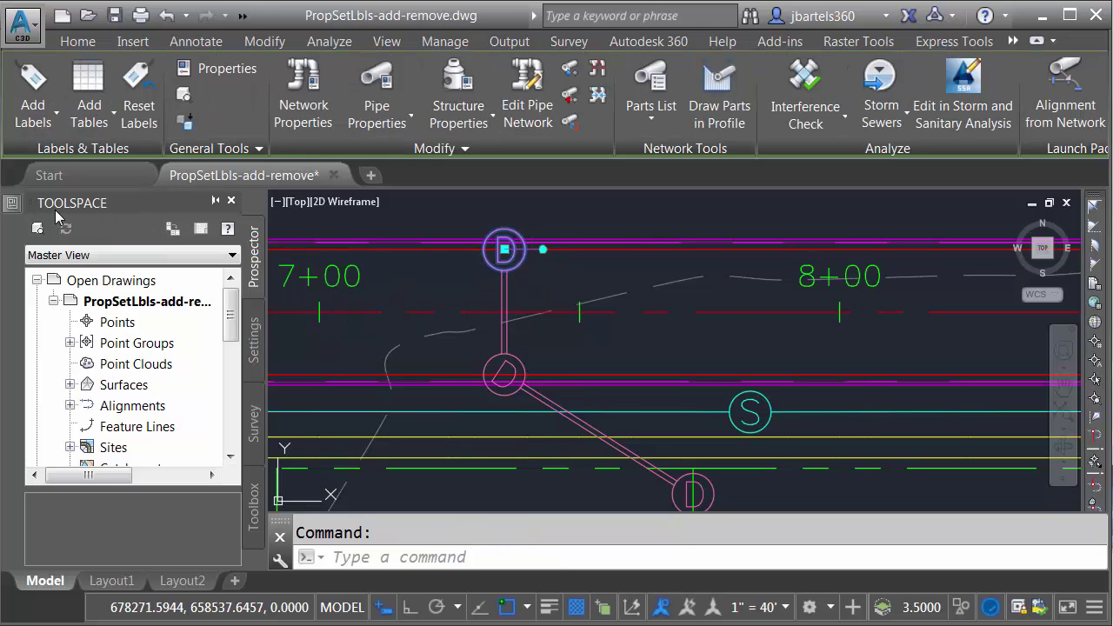
{"action": "left_click", "coordinate": [13, 206]}
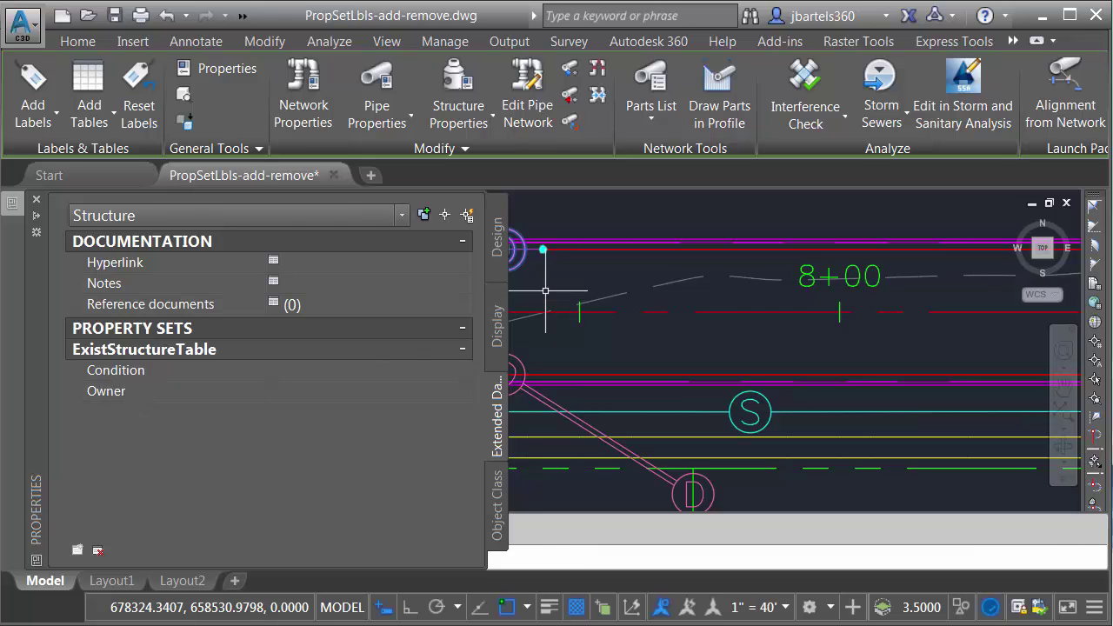
{"action": "mouse_move", "coordinate": [55, 323]}
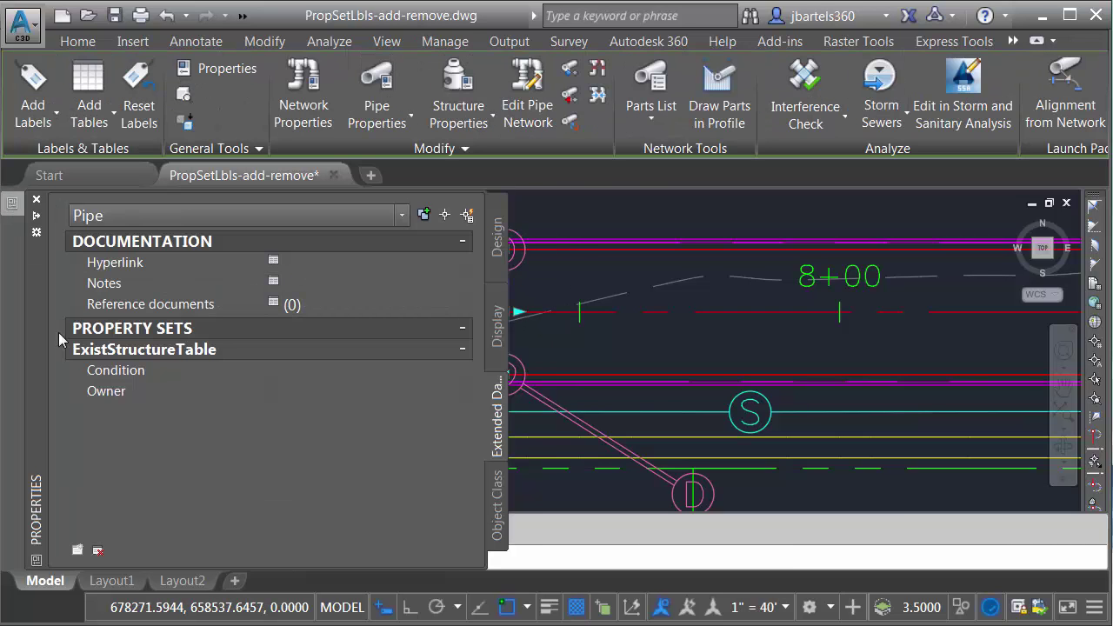
{"action": "key", "text": "Escape"}
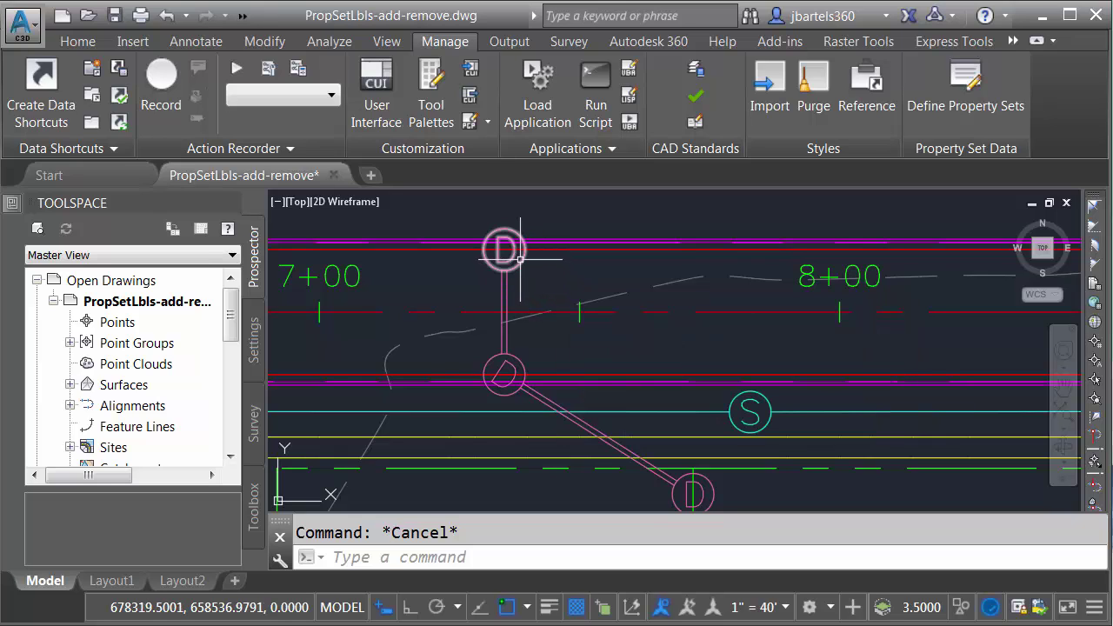
{"action": "left_click", "coordinate": [522, 258]}
Select all 14 similar manholes and pipes and remove their ExistStructureTable property set
{"action": "left_click", "coordinate": [504, 310]}
{"action": "right_click", "coordinate": [545, 270]}
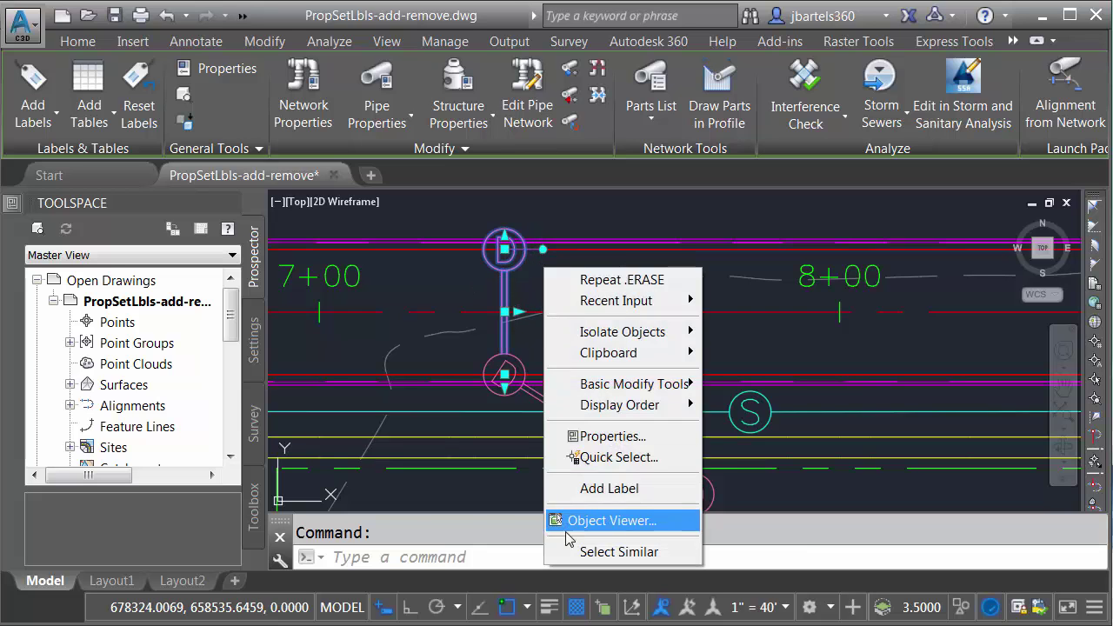
{"action": "left_click", "coordinate": [552, 551]}
{"action": "scroll", "coordinate": [624, 369], "scroll_direction": "down", "scroll_amount": 3}
{"action": "mouse_move", "coordinate": [624, 369]}
{"action": "middle_mouse_down"}
{"action": "mouse_move", "coordinate": [439, 365]}
{"action": "mouse_move", "coordinate": [560, 352]}
{"action": "mouse_move", "coordinate": [680, 358]}
{"action": "middle_mouse_up"}
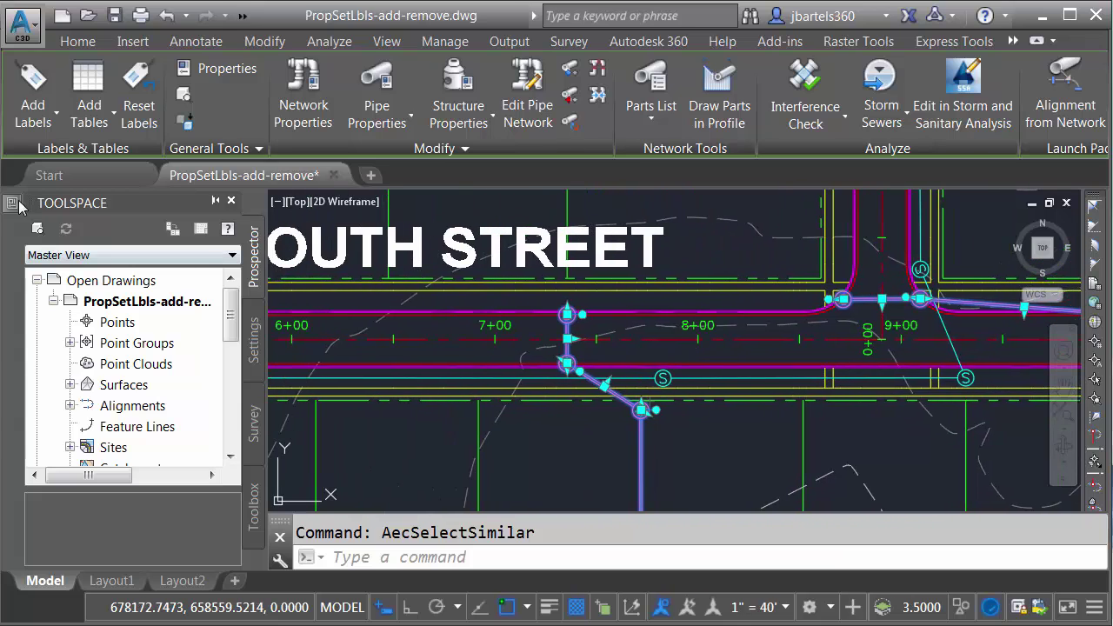
{"action": "key", "text": "ctrl+1"}
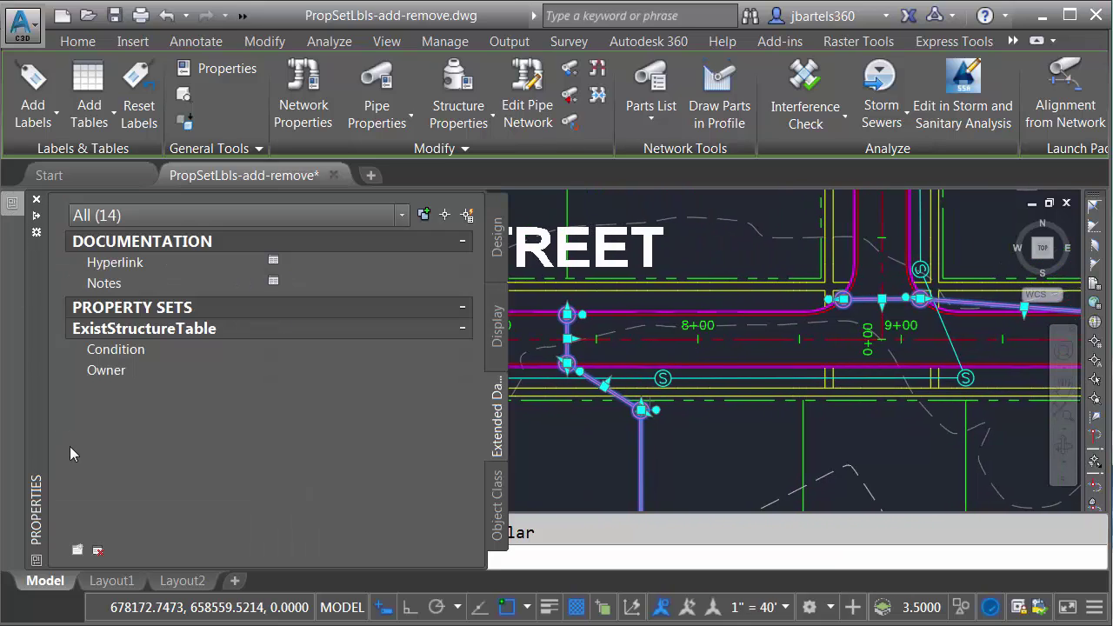
{"action": "left_click", "coordinate": [99, 552]}
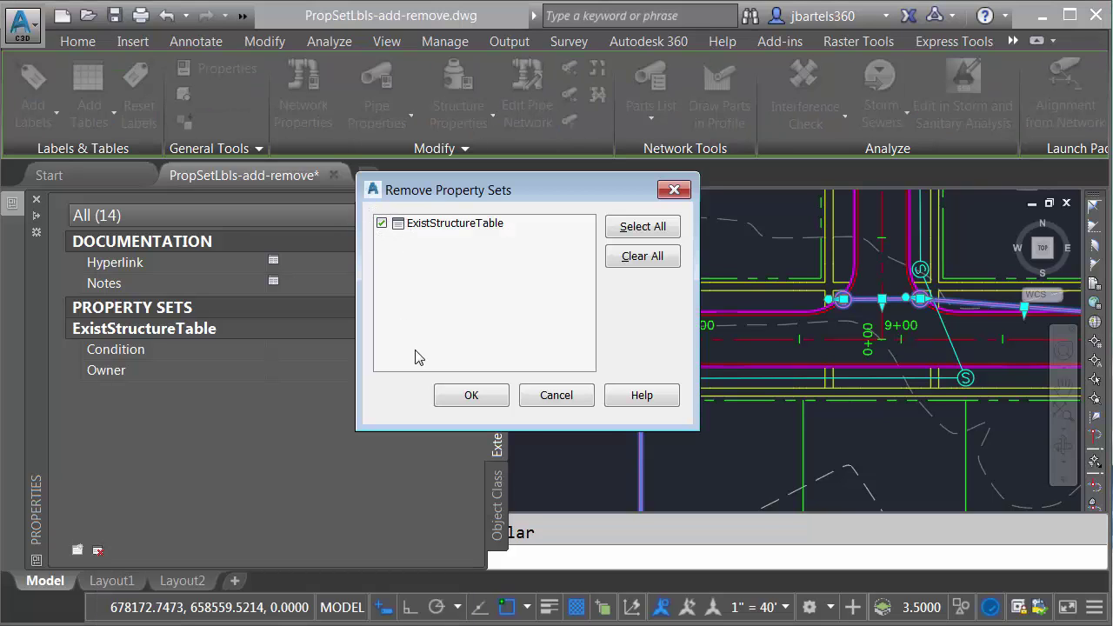
{"action": "left_click", "coordinate": [470, 393]}
{"action": "key", "text": "Escape"}
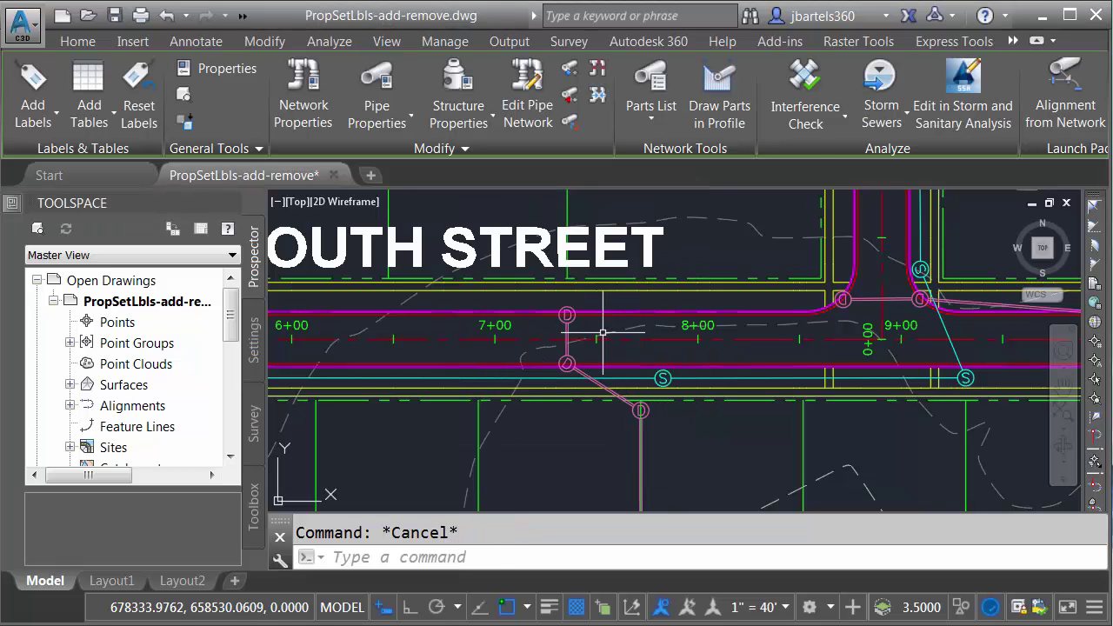
{"action": "scroll", "coordinate": [600, 331], "scroll_direction": "up", "scroll_amount": 5}
Verify the upper D manhole and its pipe no longer carry a property set
{"action": "left_click", "coordinate": [563, 306]}
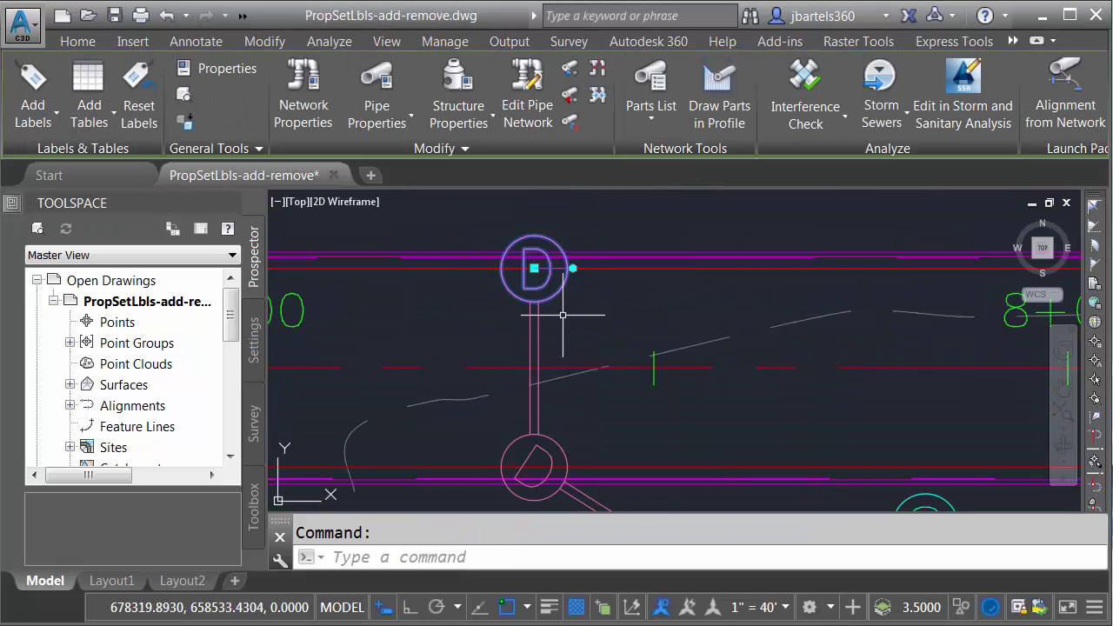
{"action": "mouse_move", "coordinate": [18, 207]}
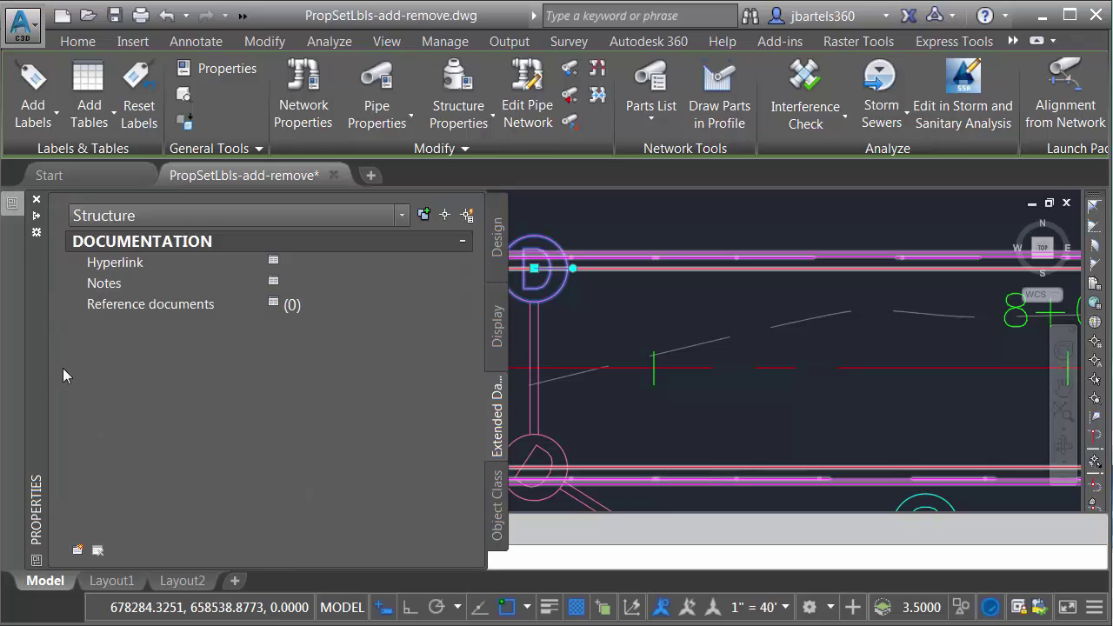
{"action": "key", "text": "Escape"}
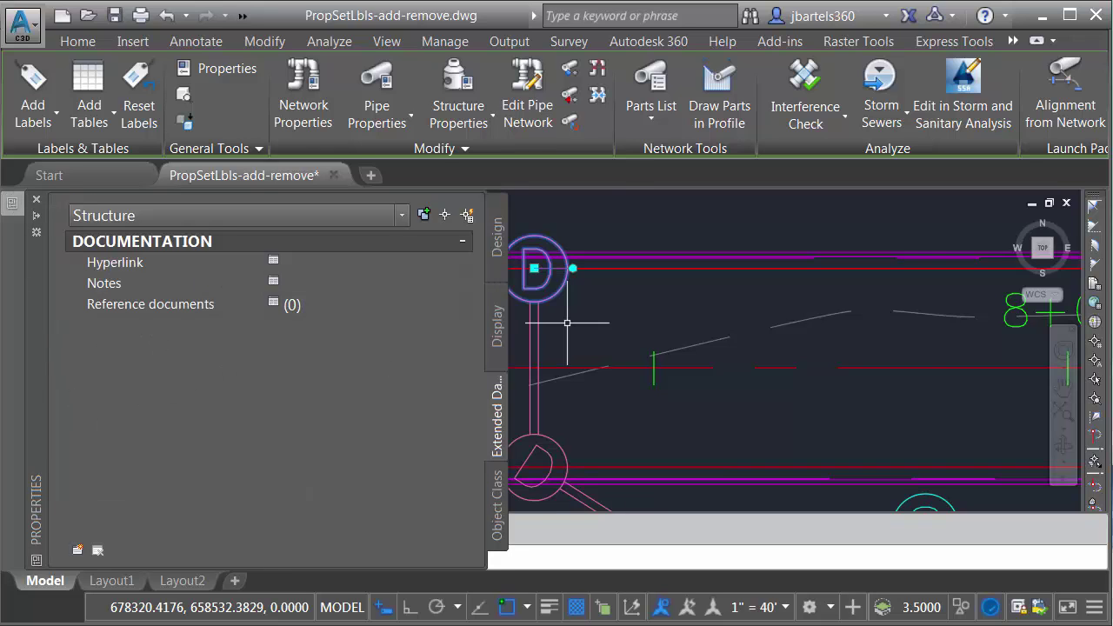
{"action": "left_click", "coordinate": [539, 324]}
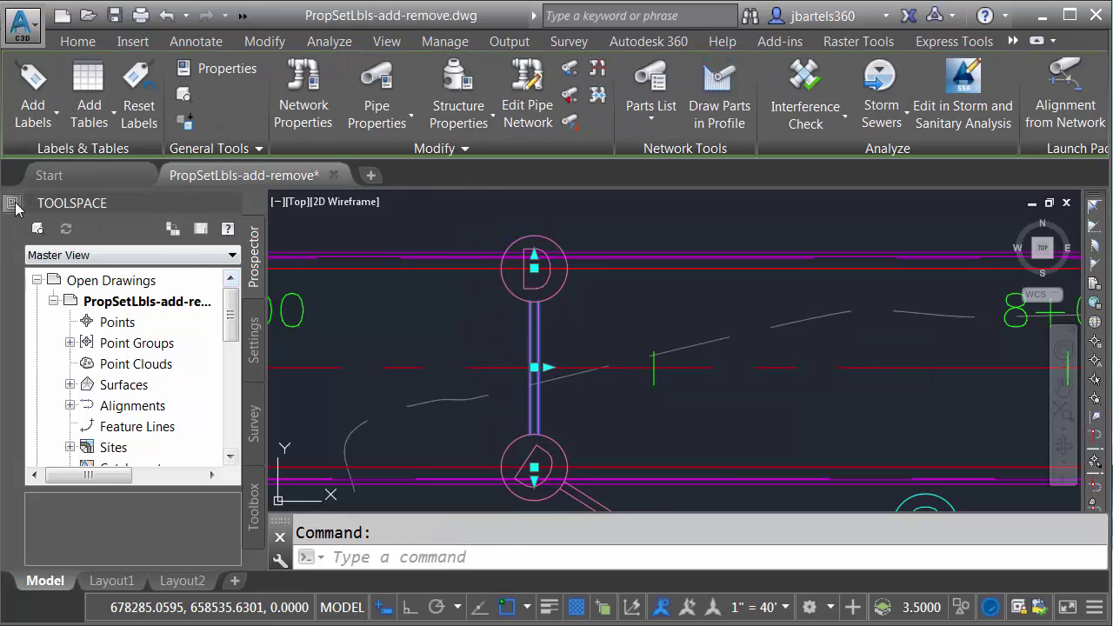
{"action": "mouse_move", "coordinate": [17, 374]}
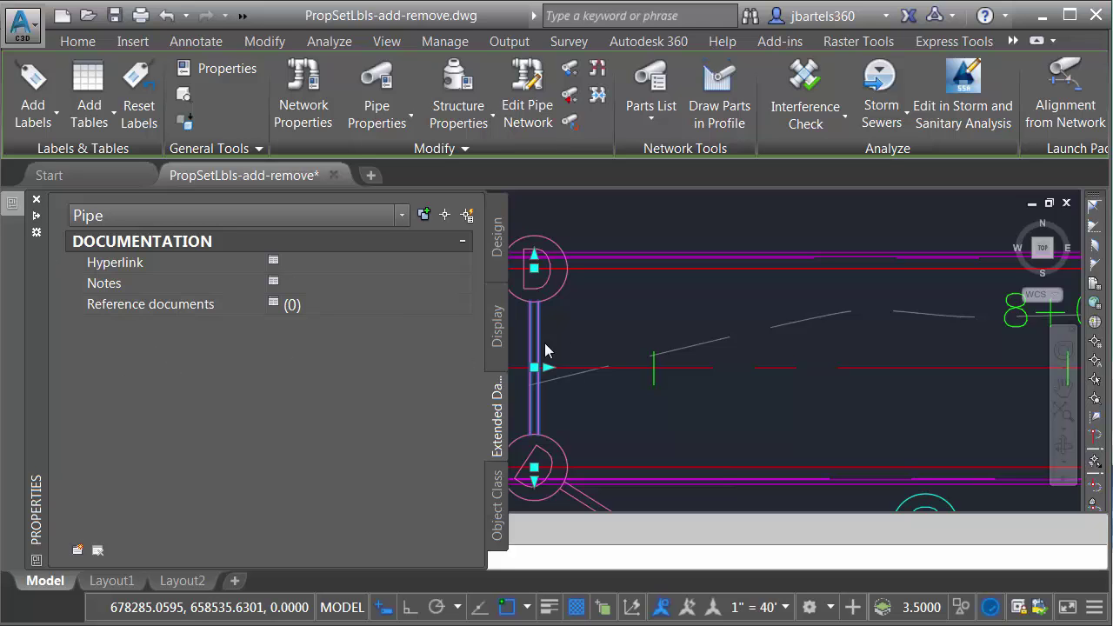
{"action": "key", "text": "Escape"}
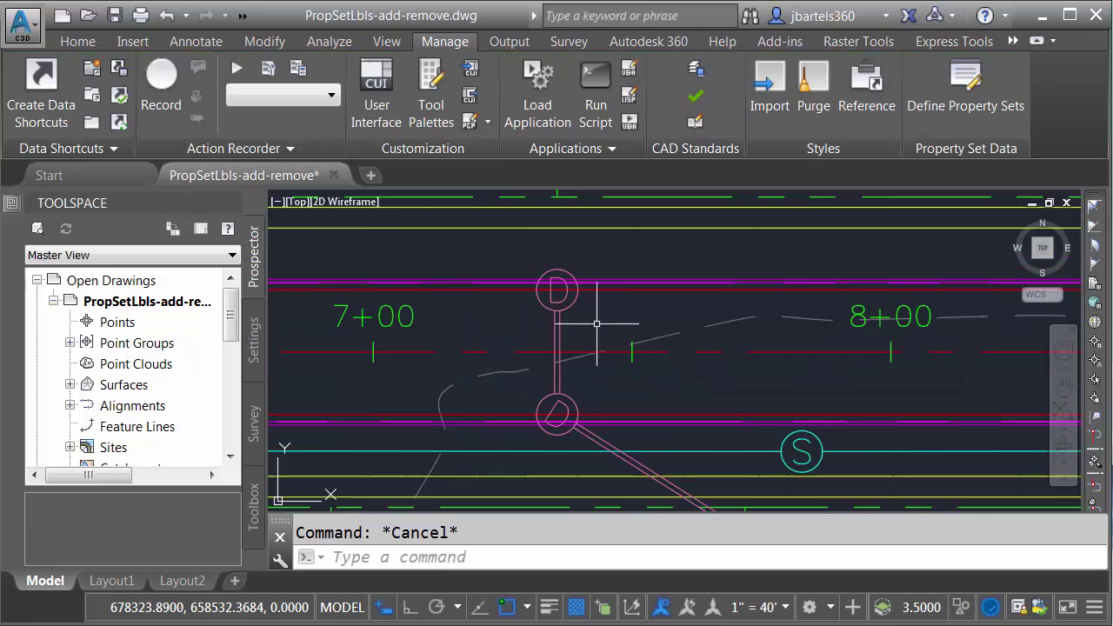
Pan along the network to the MH-01 and MH-02 labels near 0+00
{"action": "scroll", "coordinate": [596, 323], "scroll_direction": "down", "scroll_amount": 3}
{"action": "middle_click_drag", "start_coordinate": [395, 361], "coordinate": [801, 363]}
{"action": "mouse_move", "coordinate": [479, 365]}
{"action": "middle_mouse_down"}
{"action": "mouse_move", "coordinate": [861, 352]}
{"action": "mouse_move", "coordinate": [726, 272]}
{"action": "middle_mouse_up"}
{"action": "middle_click_drag", "start_coordinate": [413, 335], "coordinate": [466, 333]}
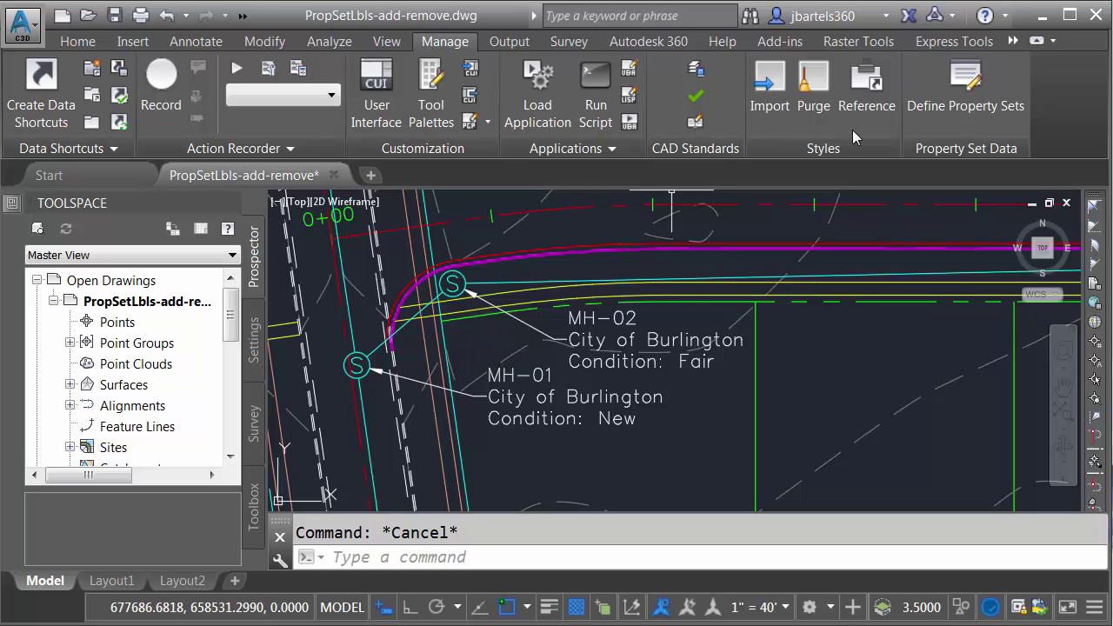
{"action": "left_click", "coordinate": [926, 106]}
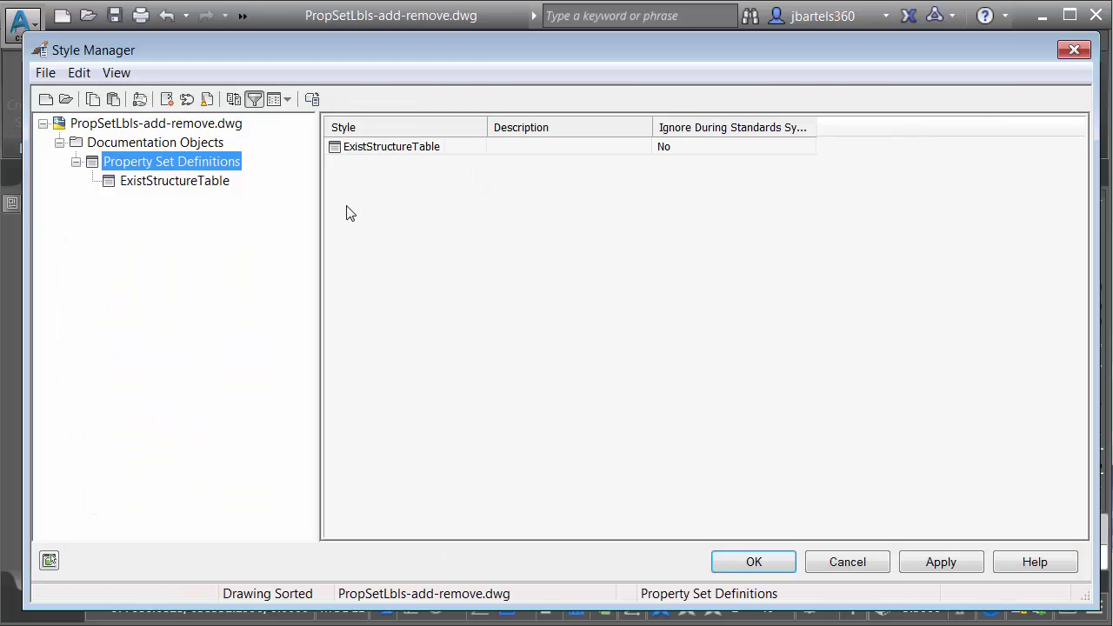
{"action": "left_click", "coordinate": [182, 184]}
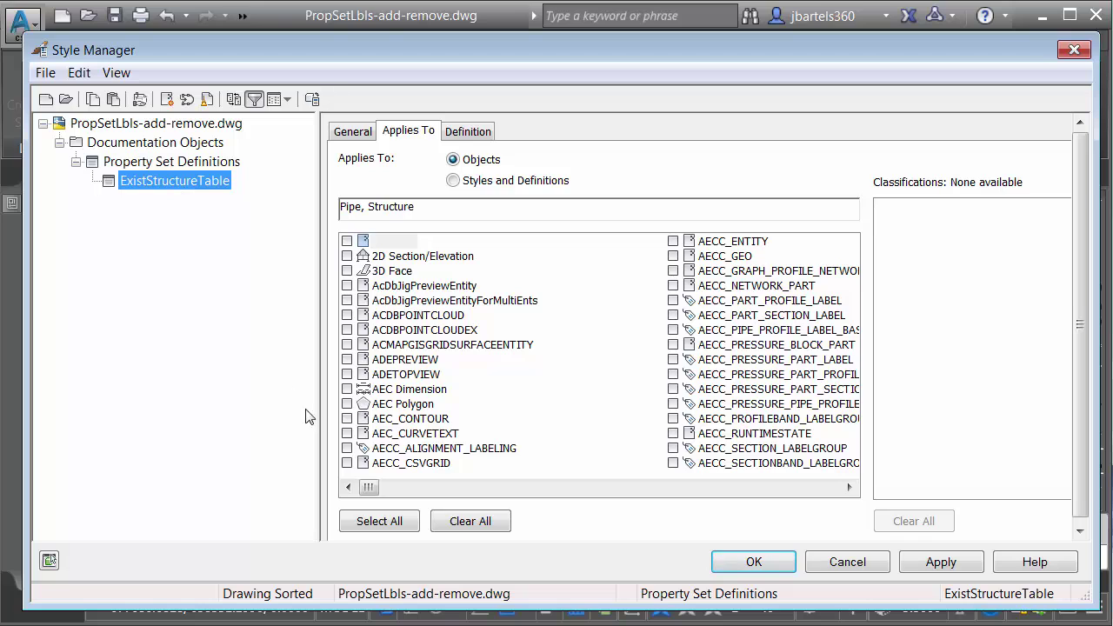
{"action": "left_click", "coordinate": [372, 489]}
{"action": "left_click_drag", "start_coordinate": [374, 491], "coordinate": [650, 488]}
{"action": "left_click", "coordinate": [674, 448]}
{"action": "left_click", "coordinate": [674, 448]}
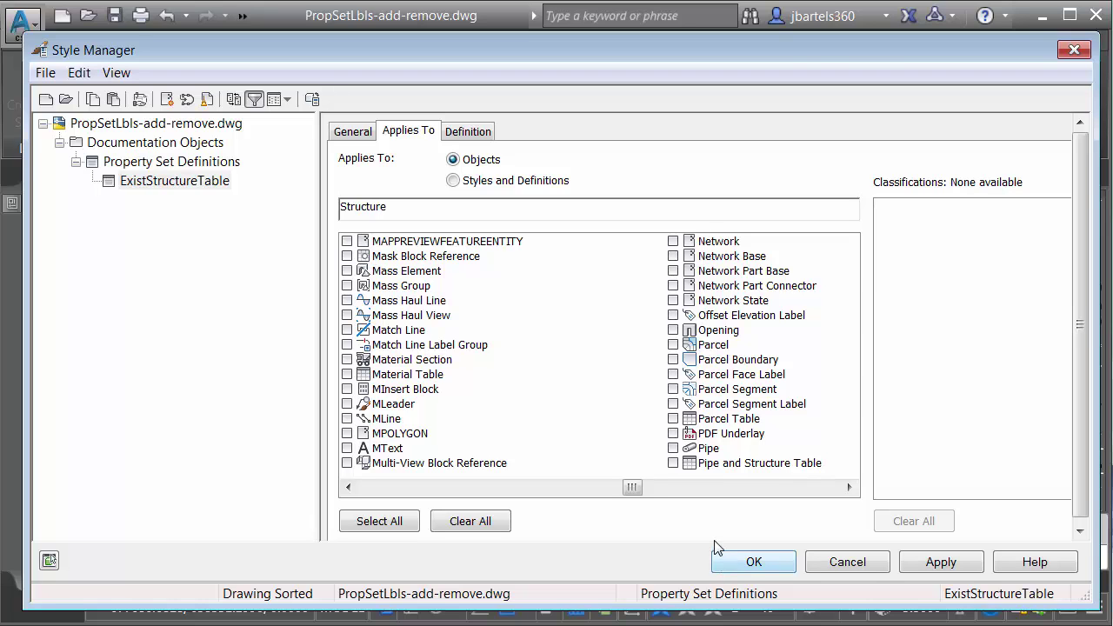
{"action": "left_click", "coordinate": [848, 563]}
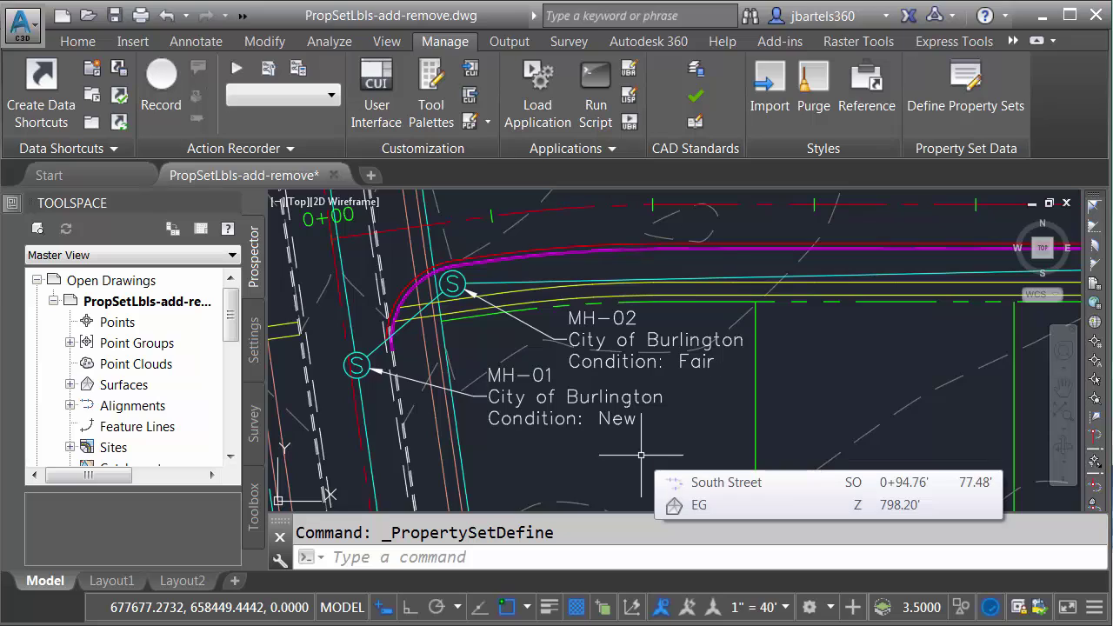
Set AECPSDAUTOATTACH to off
{"action": "type", "text": "aecpsd"}
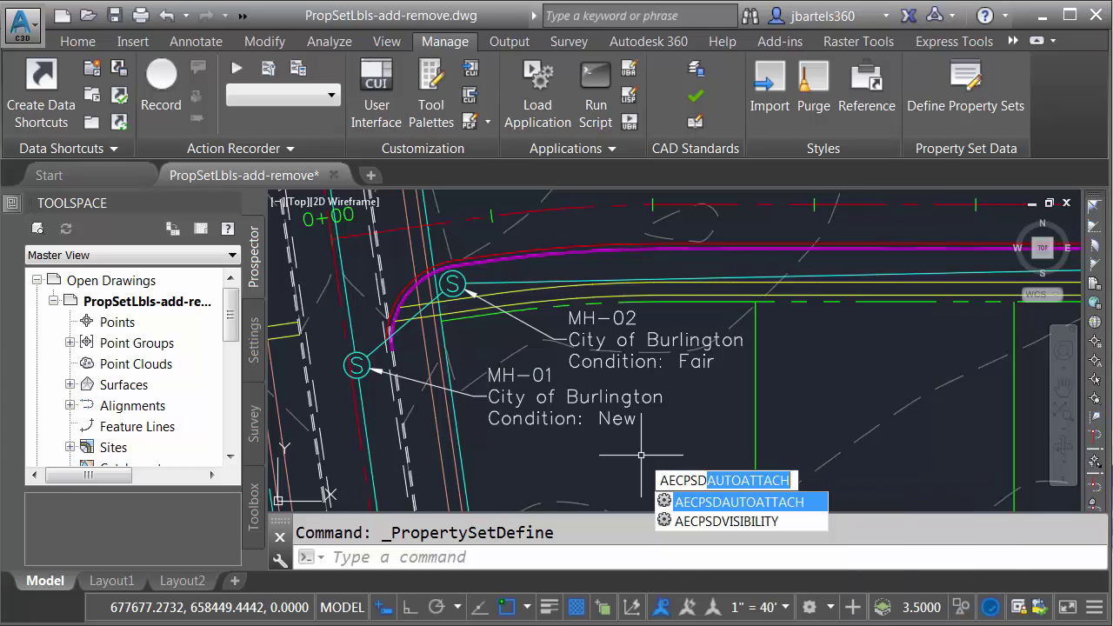
{"action": "key", "text": "Return"}
{"action": "type", "text": "off"}
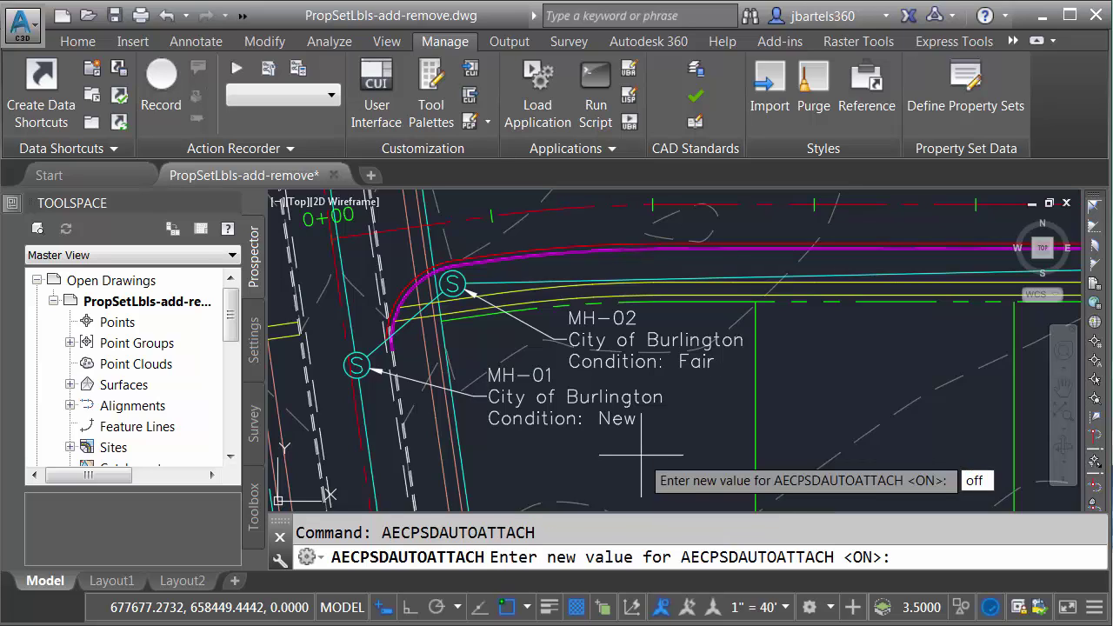
{"action": "key", "text": "Return"}
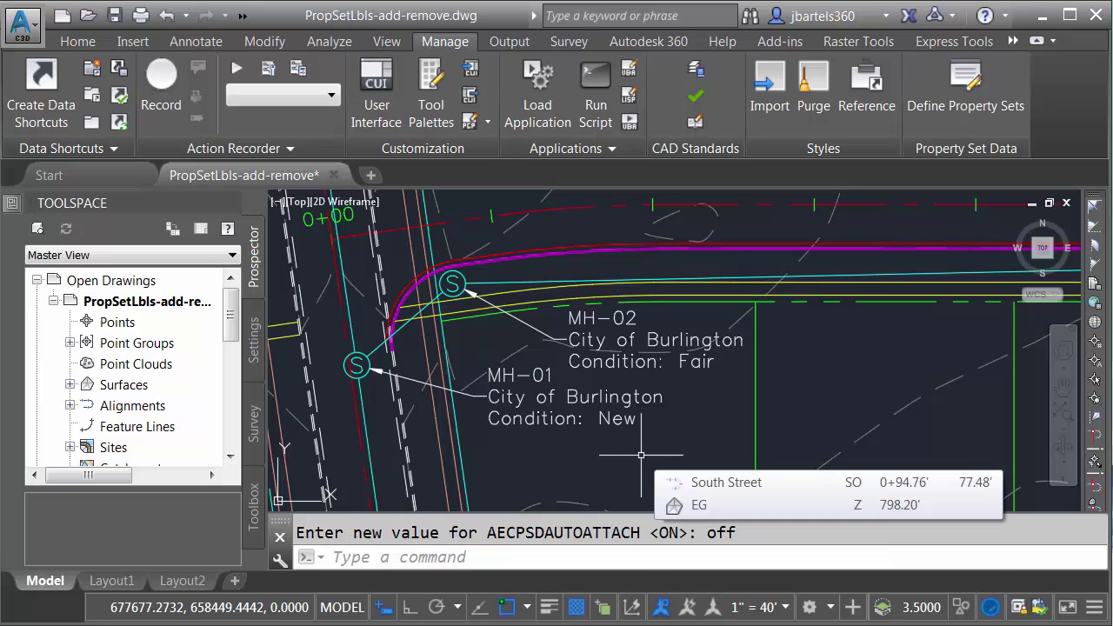
Uncheck Pipe so ExistStructureTable applies to Structure only
{"action": "left_click", "coordinate": [936, 105]}
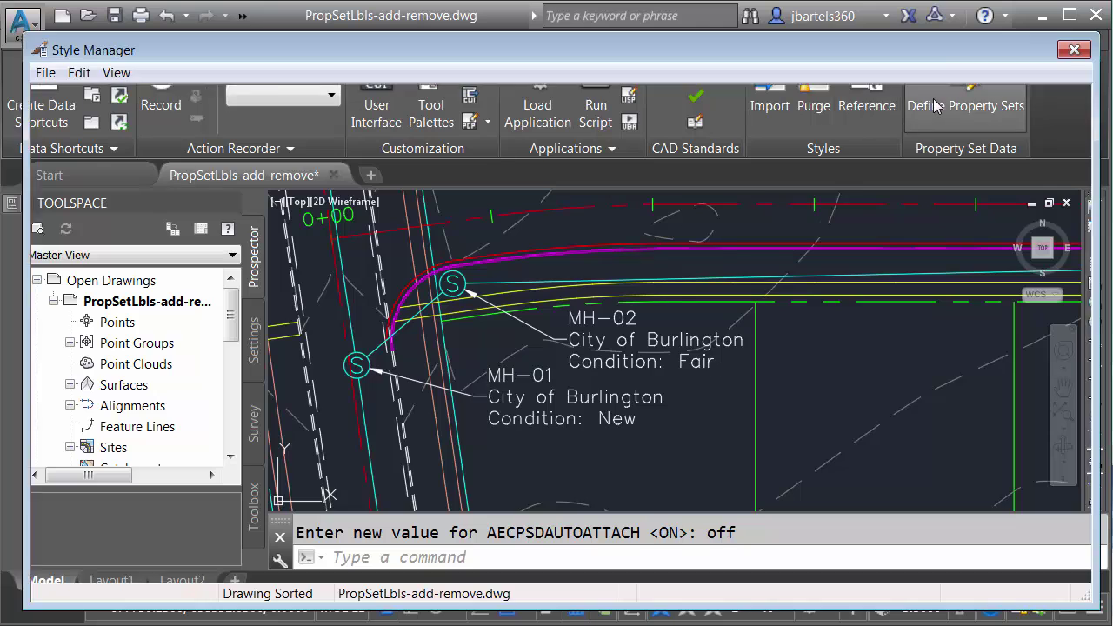
{"action": "left_click", "coordinate": [191, 181]}
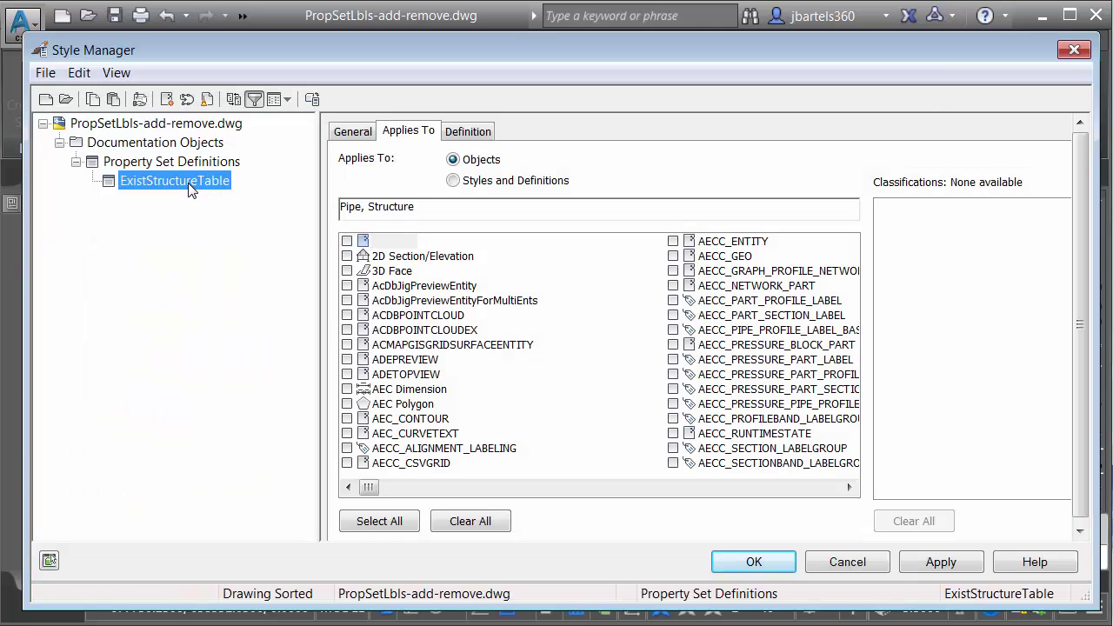
{"action": "left_click_drag", "start_coordinate": [368, 487], "coordinate": [635, 488]}
{"action": "left_click", "coordinate": [673, 448]}
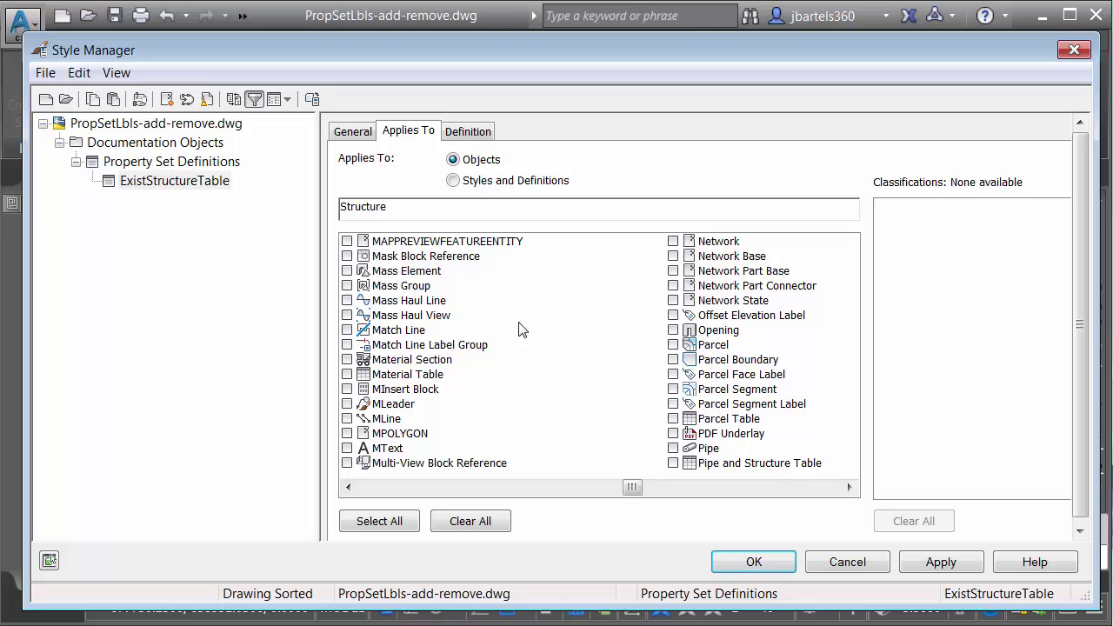
Copy the ExistStructureTable name from the General tab and save the definition
{"action": "left_click", "coordinate": [360, 134]}
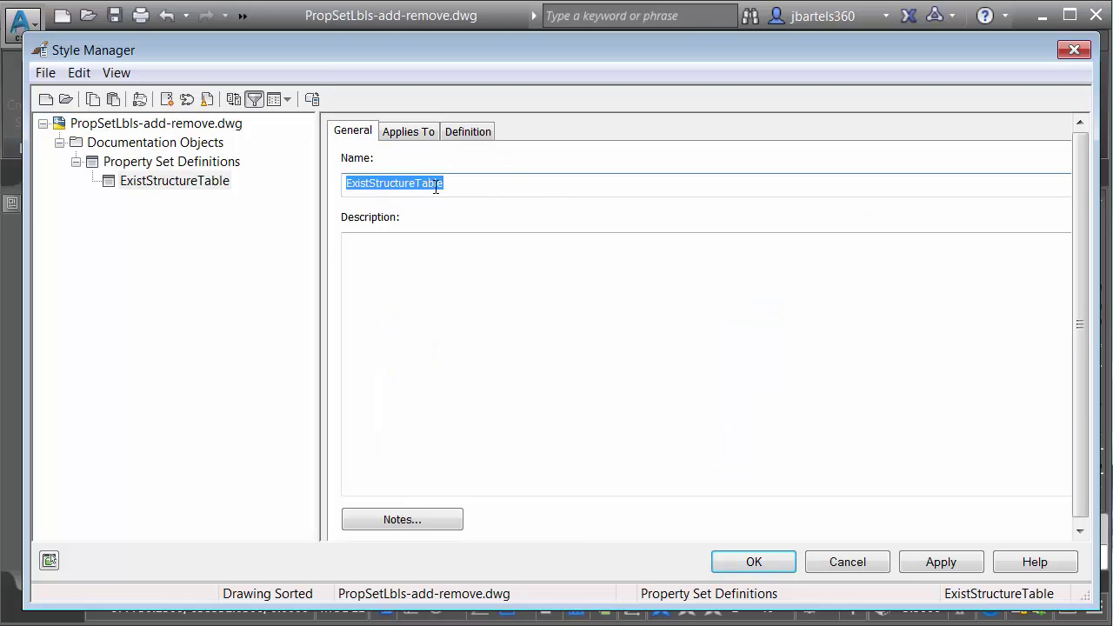
{"action": "left_click_drag", "start_coordinate": [449, 184], "coordinate": [345, 186]}
{"action": "right_click", "coordinate": [357, 184]}
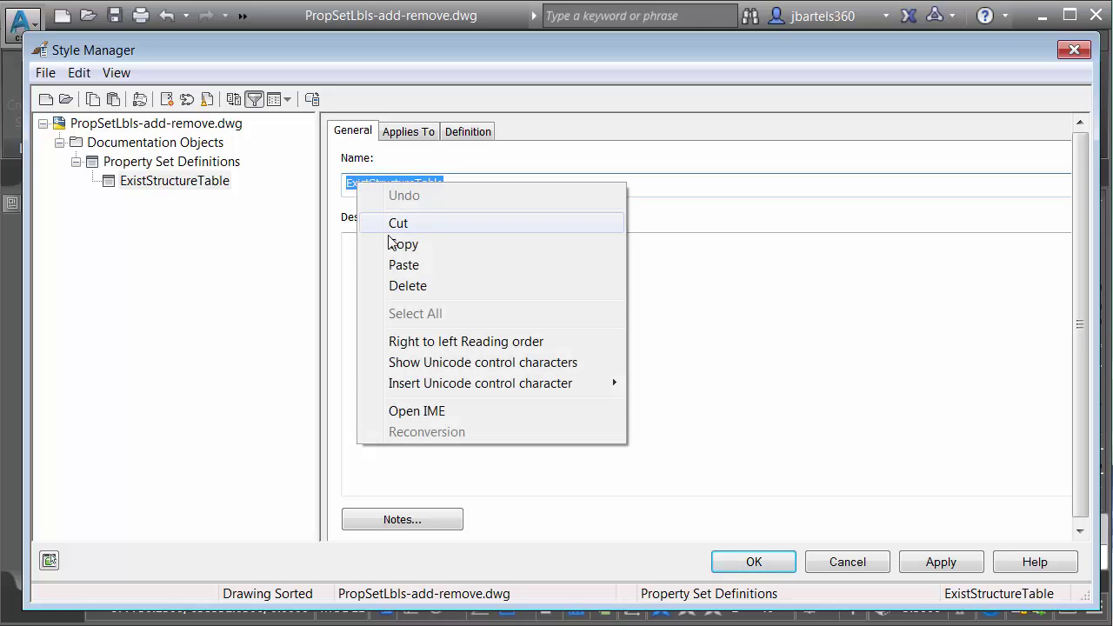
{"action": "left_click", "coordinate": [400, 244]}
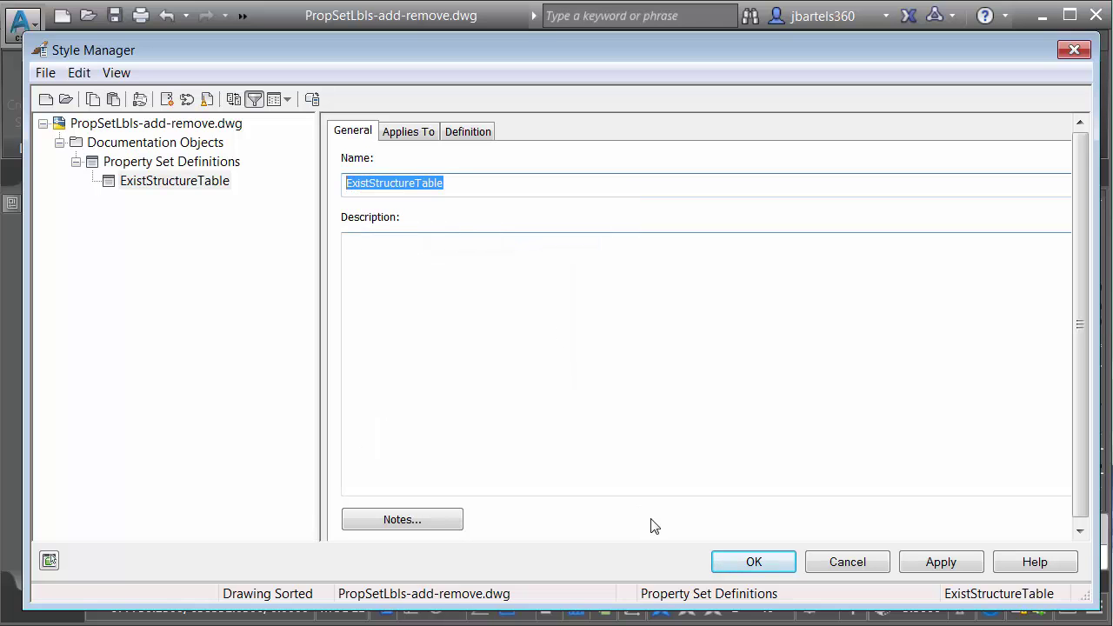
{"action": "left_click", "coordinate": [750, 562]}
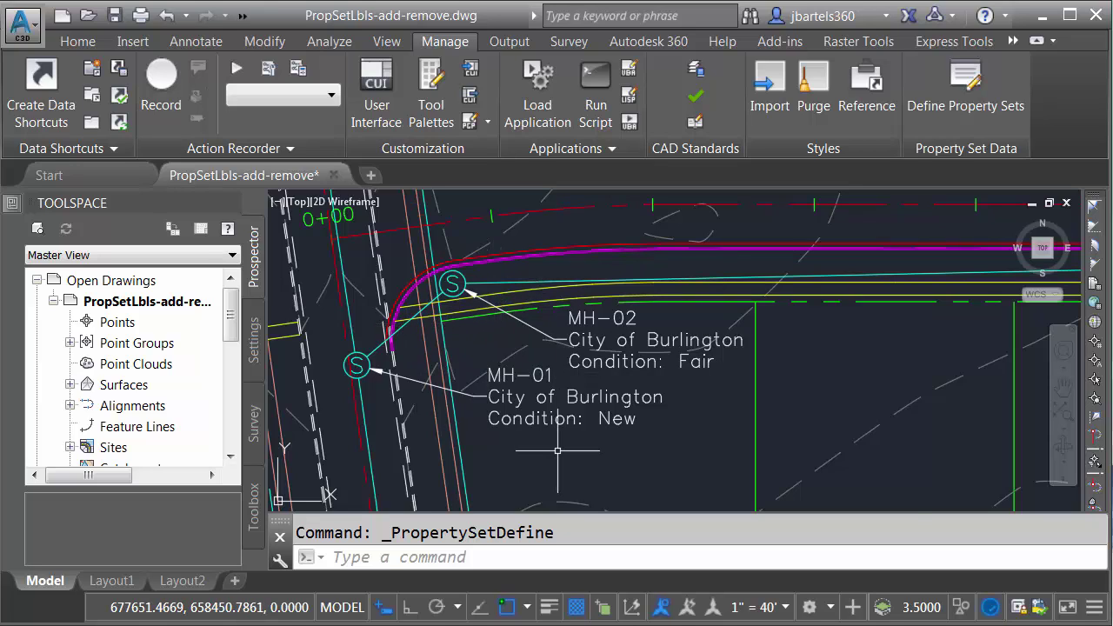
Run PROPERTYSETCLEAN on ExistStructureTable, removing 18 property sets, then select the pipe leaving MH-02
{"action": "type", "text": "properertysetclean"}
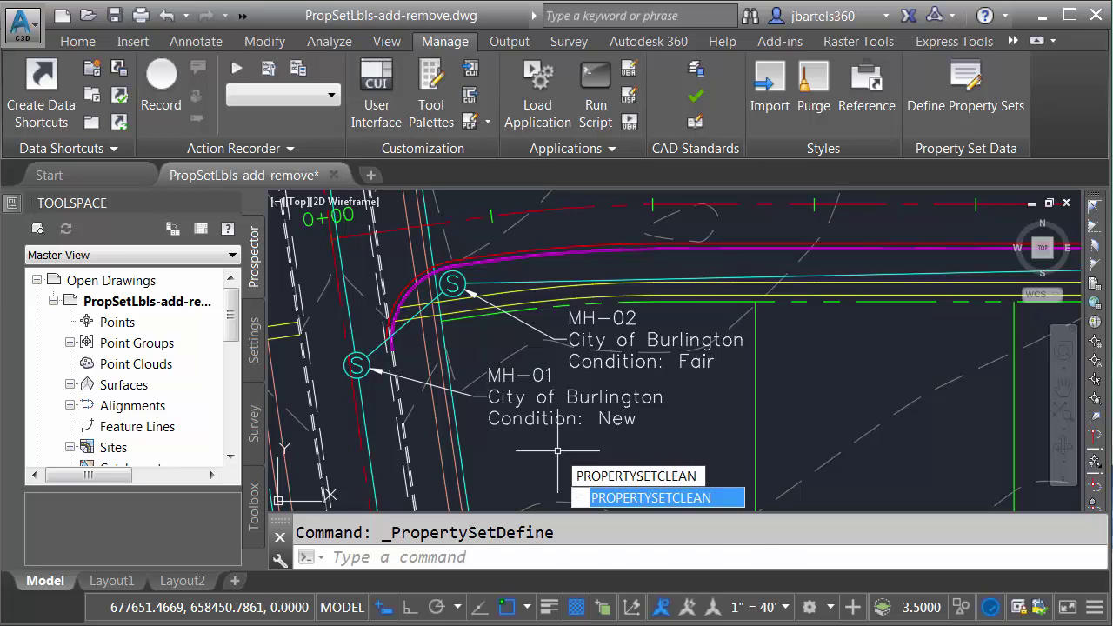
{"action": "key", "text": "Return"}
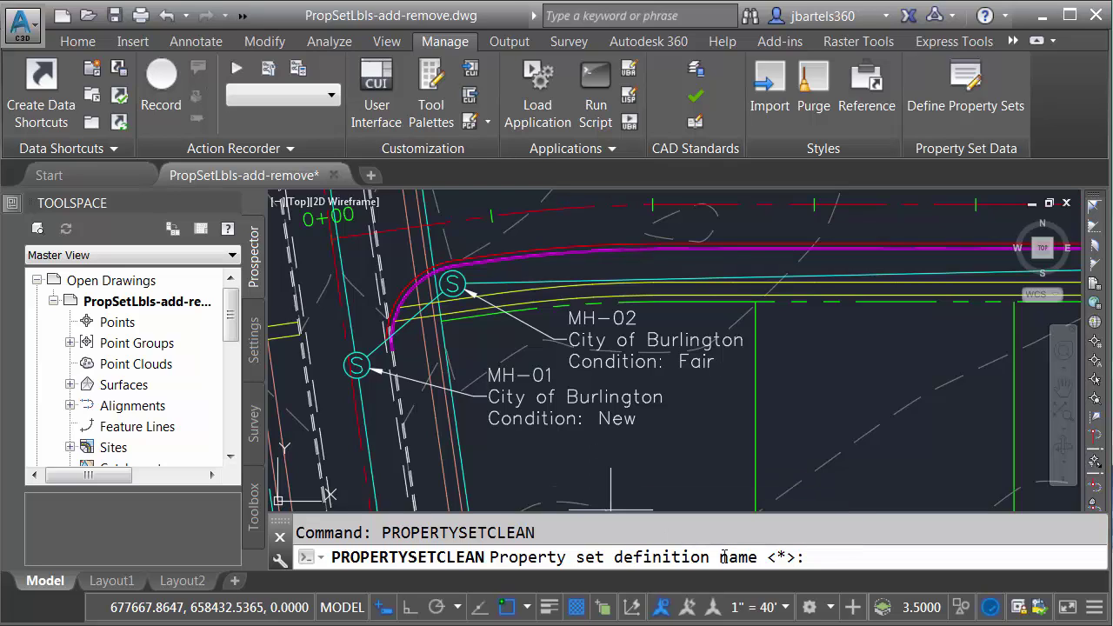
{"action": "right_click", "coordinate": [821, 557]}
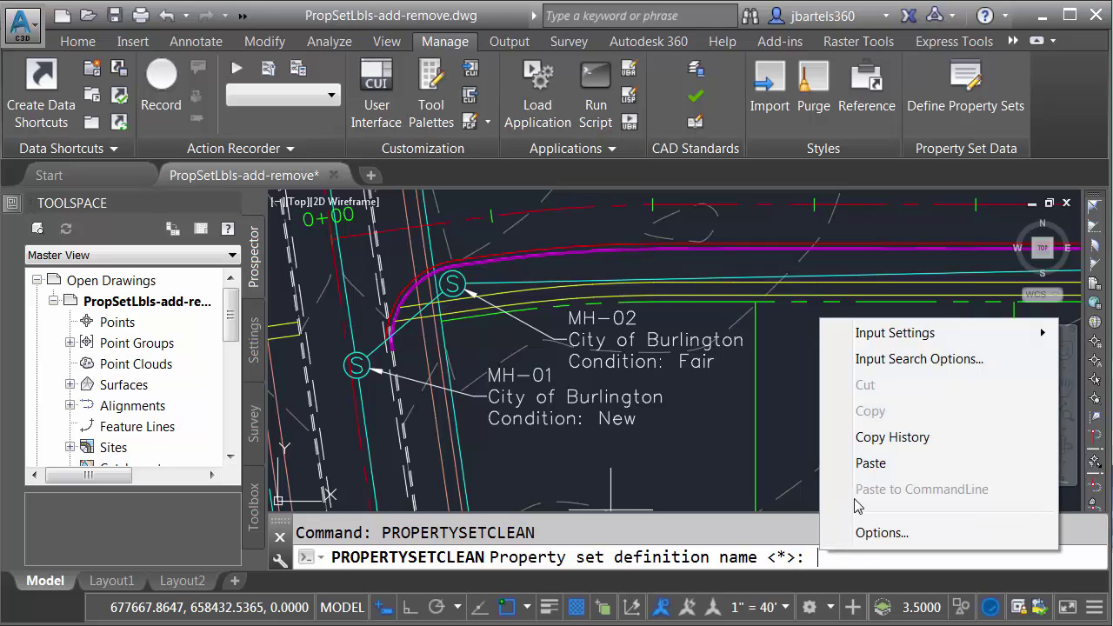
{"action": "left_click", "coordinate": [869, 464]}
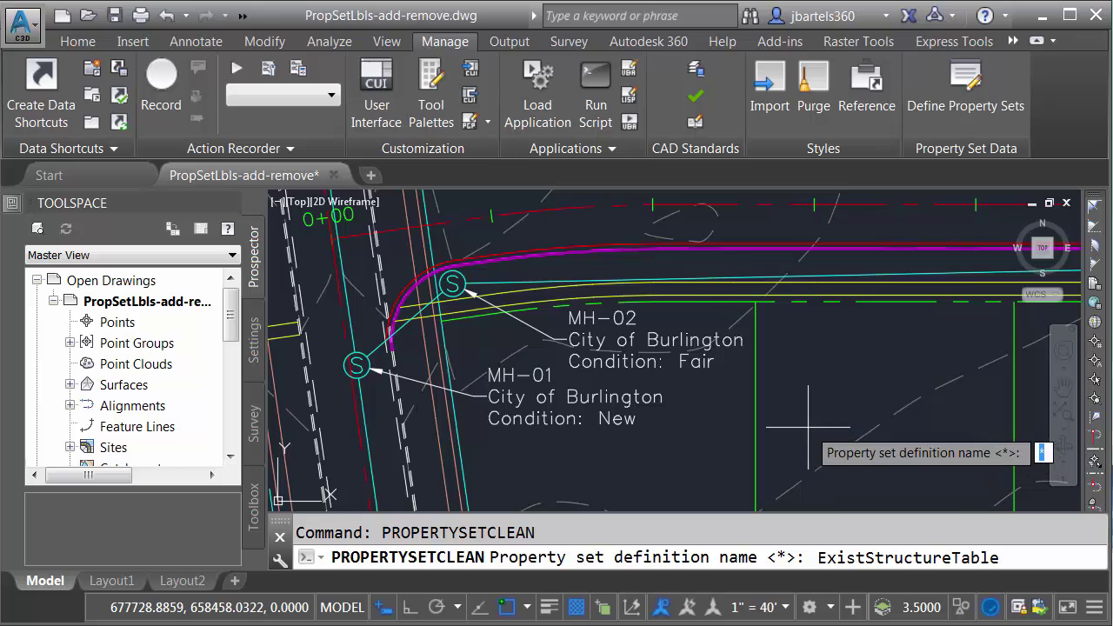
{"action": "key", "text": "Return"}
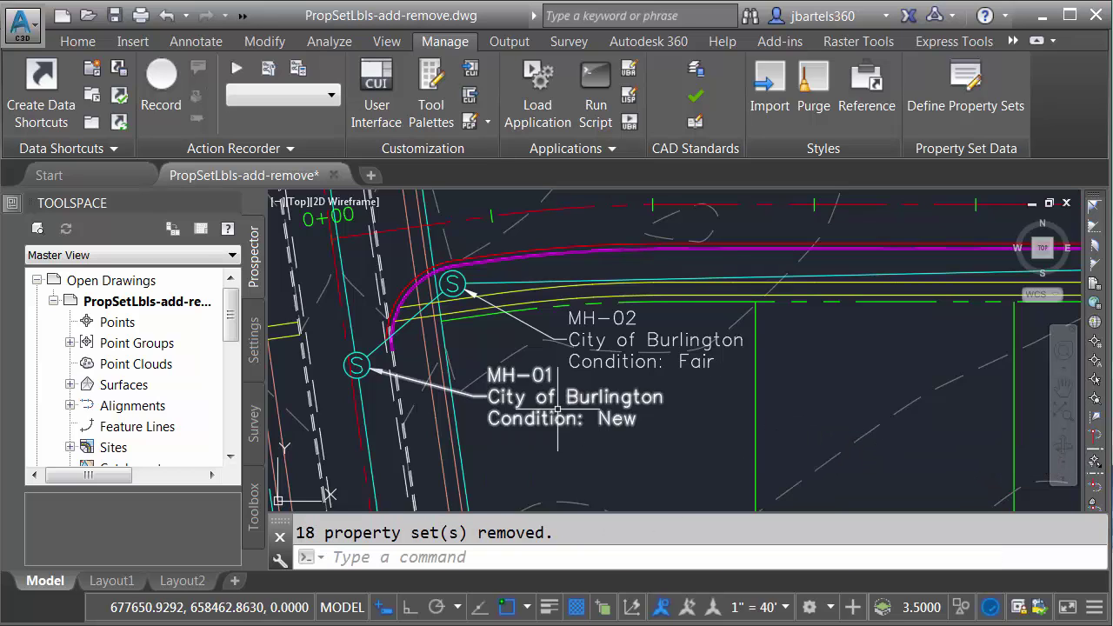
{"action": "left_click", "coordinate": [485, 283]}
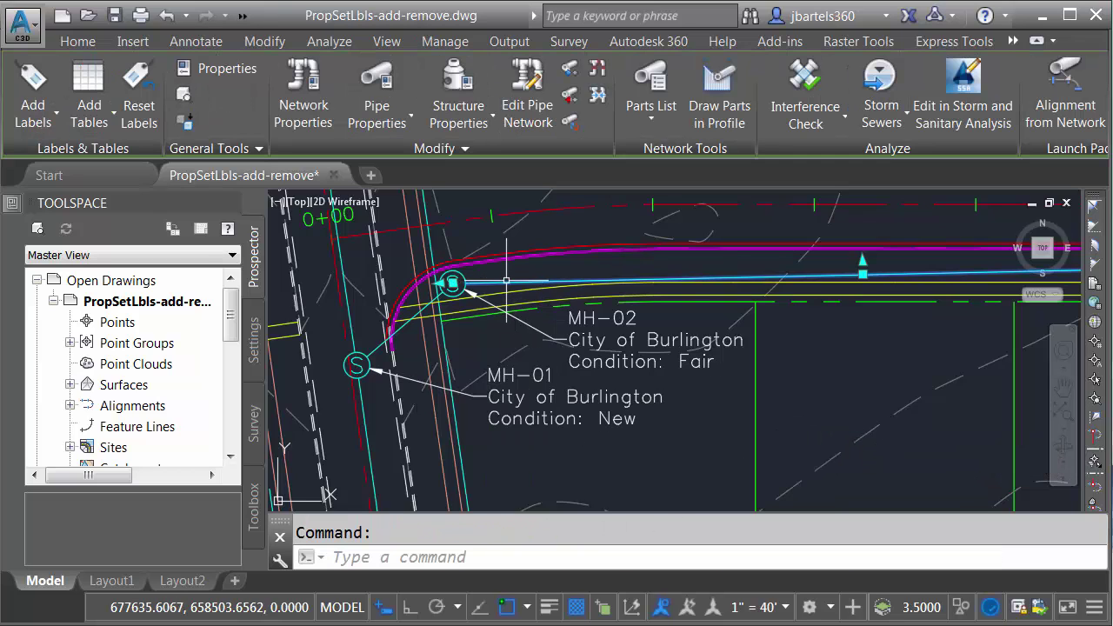
{"action": "key", "text": "ctrl+1"}
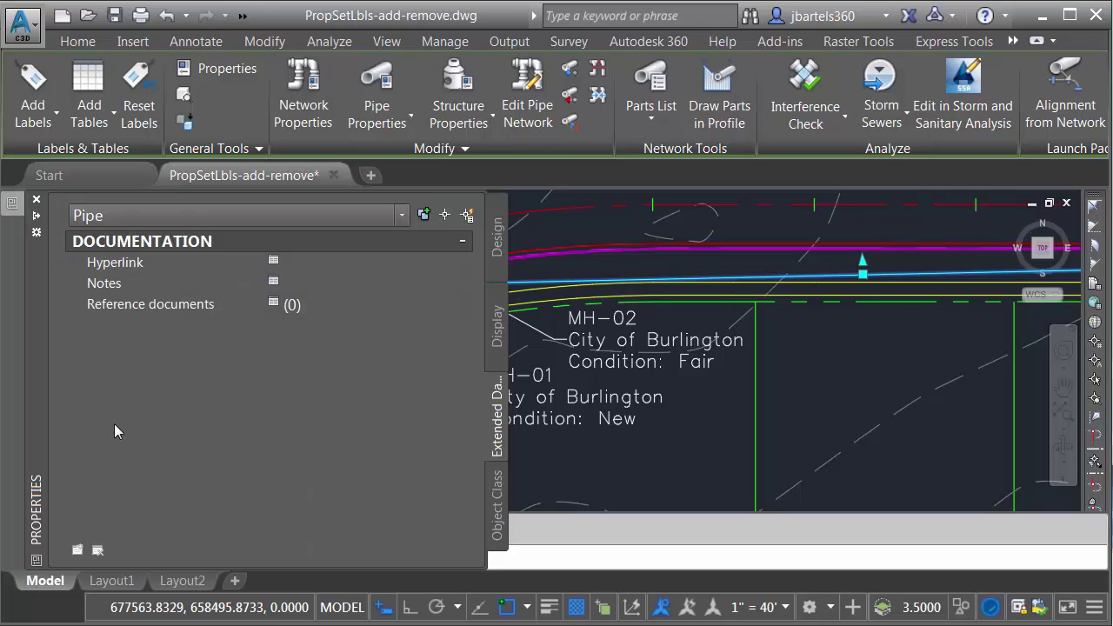
{"action": "key", "text": "ctrl+1"}
{"action": "key", "text": "Escape"}
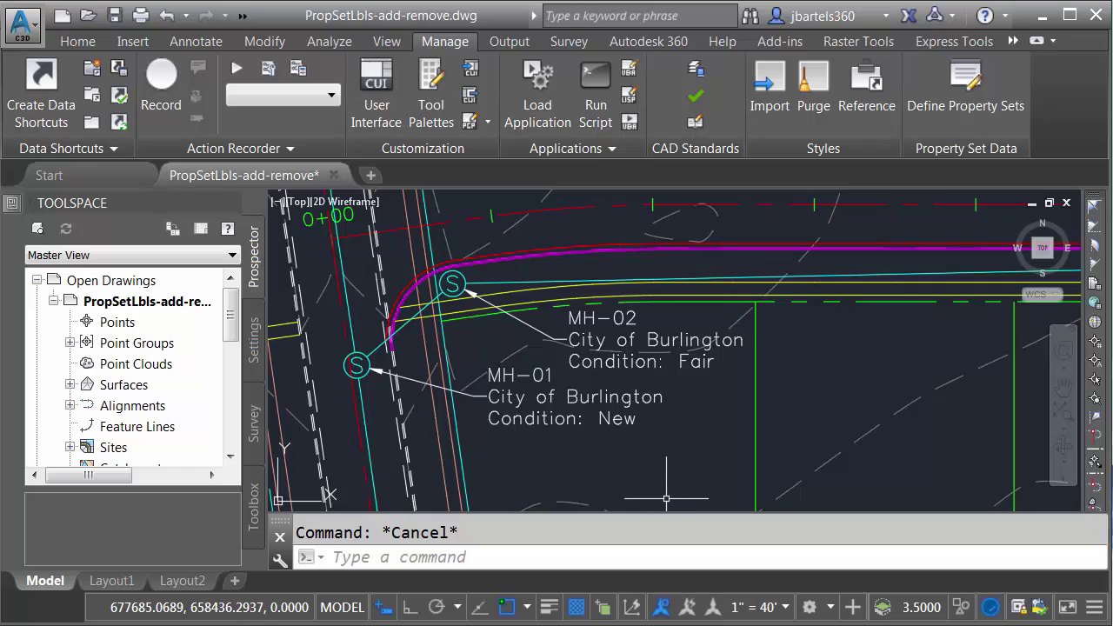
{"action": "mouse_move", "coordinate": [668, 500]}
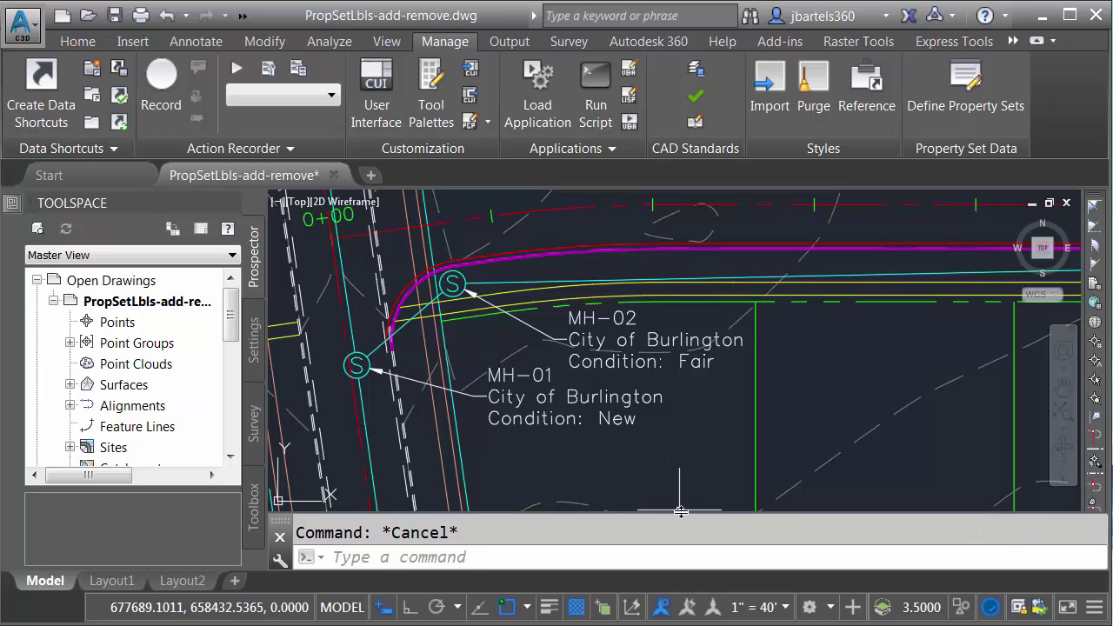